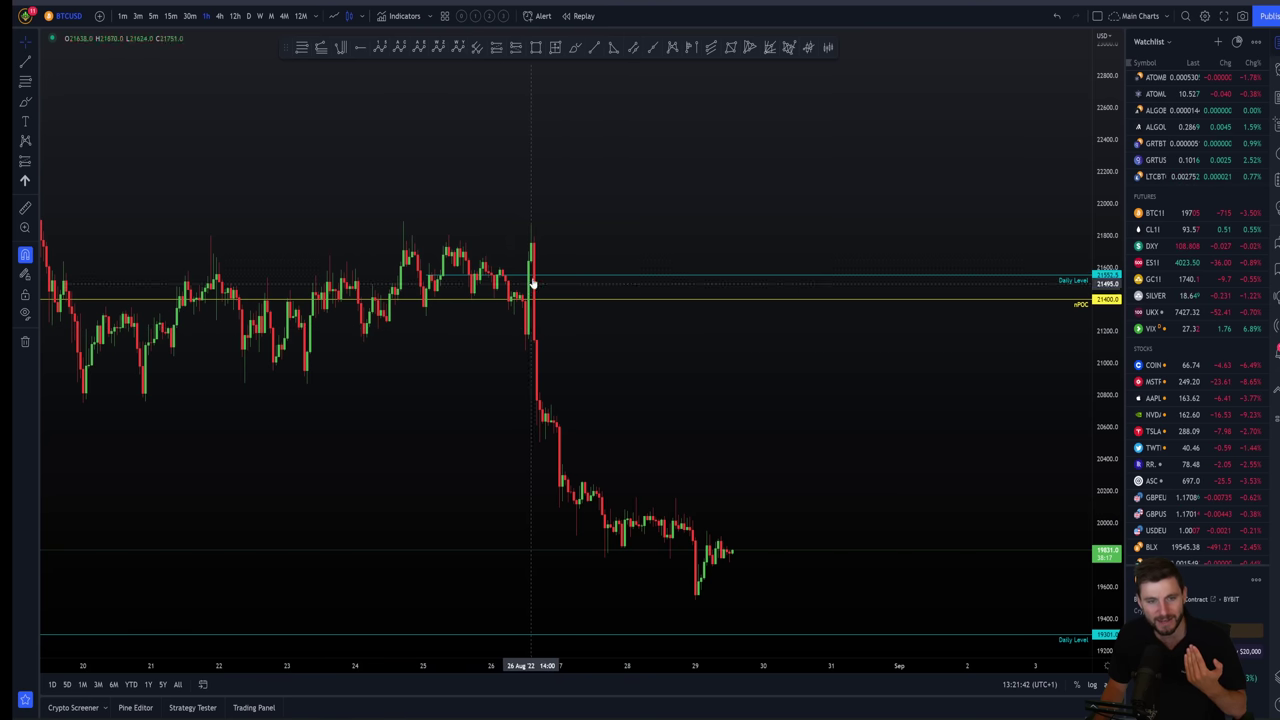
# Draw a thin rectangle just above the swing highs from 24 to 28 August, between about 21,891.5 and 21,928.
pyautogui.scroll(3, 526, 239)
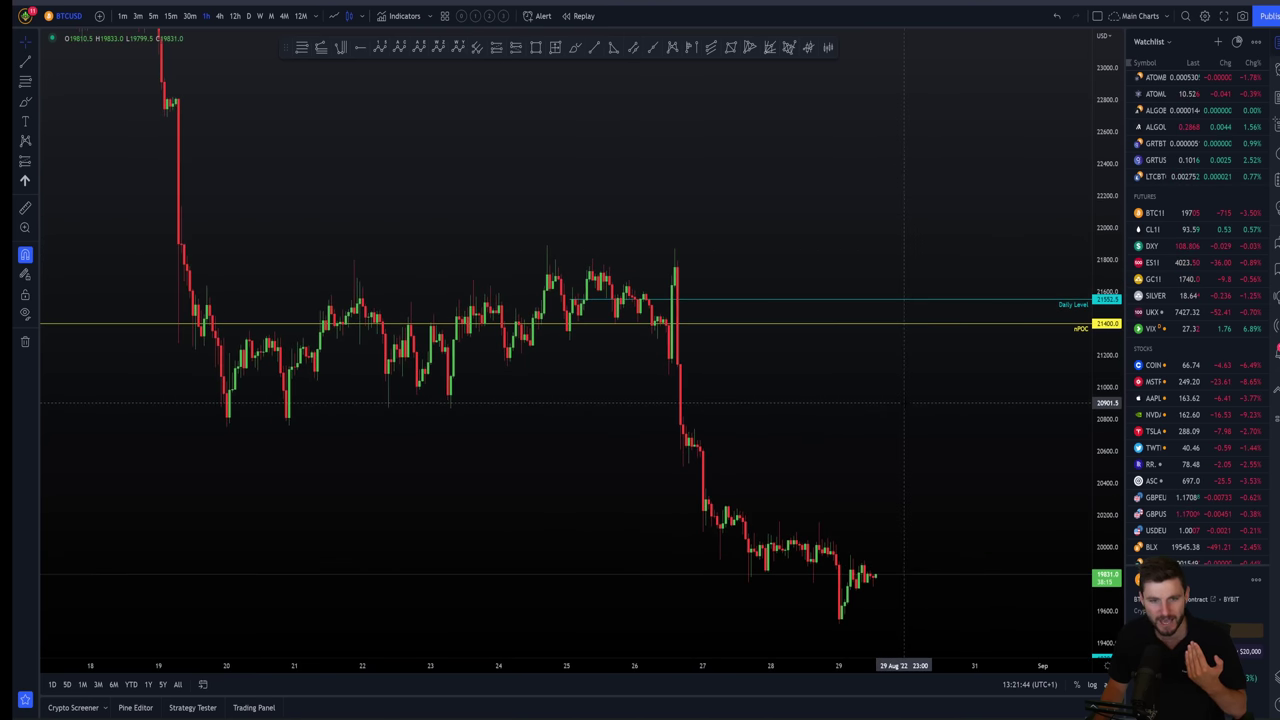
pyautogui.moveTo(1109, 450); pyautogui.dragTo(1109, 383)
pyautogui.moveTo(845, 420); pyautogui.dragTo(882, 363)
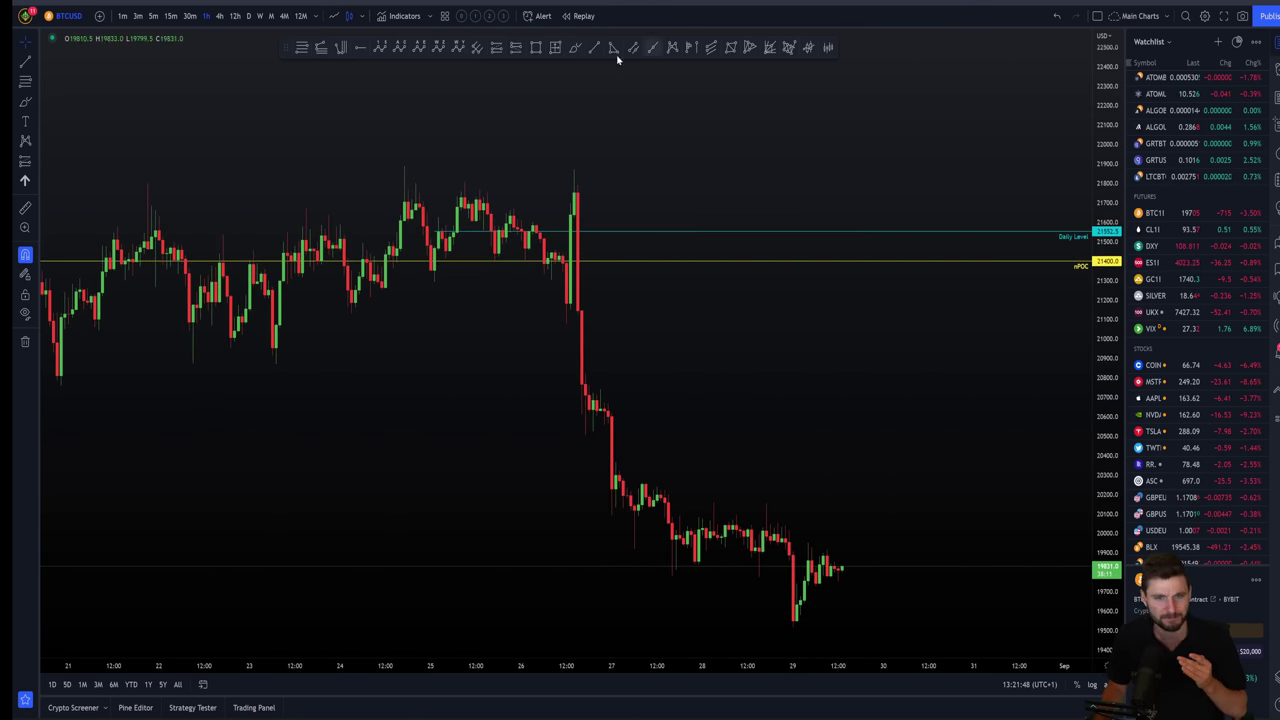
pyautogui.click(536, 47)
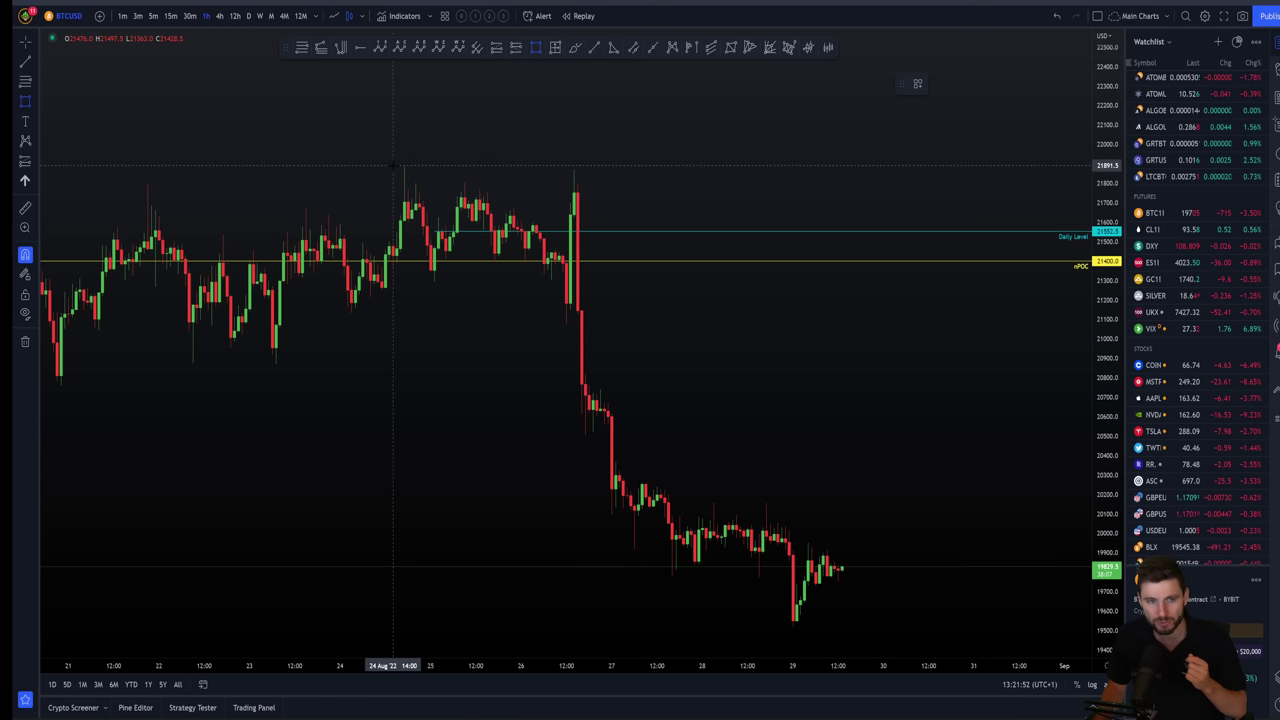
pyautogui.moveTo(392, 167); pyautogui.dragTo(729, 158)
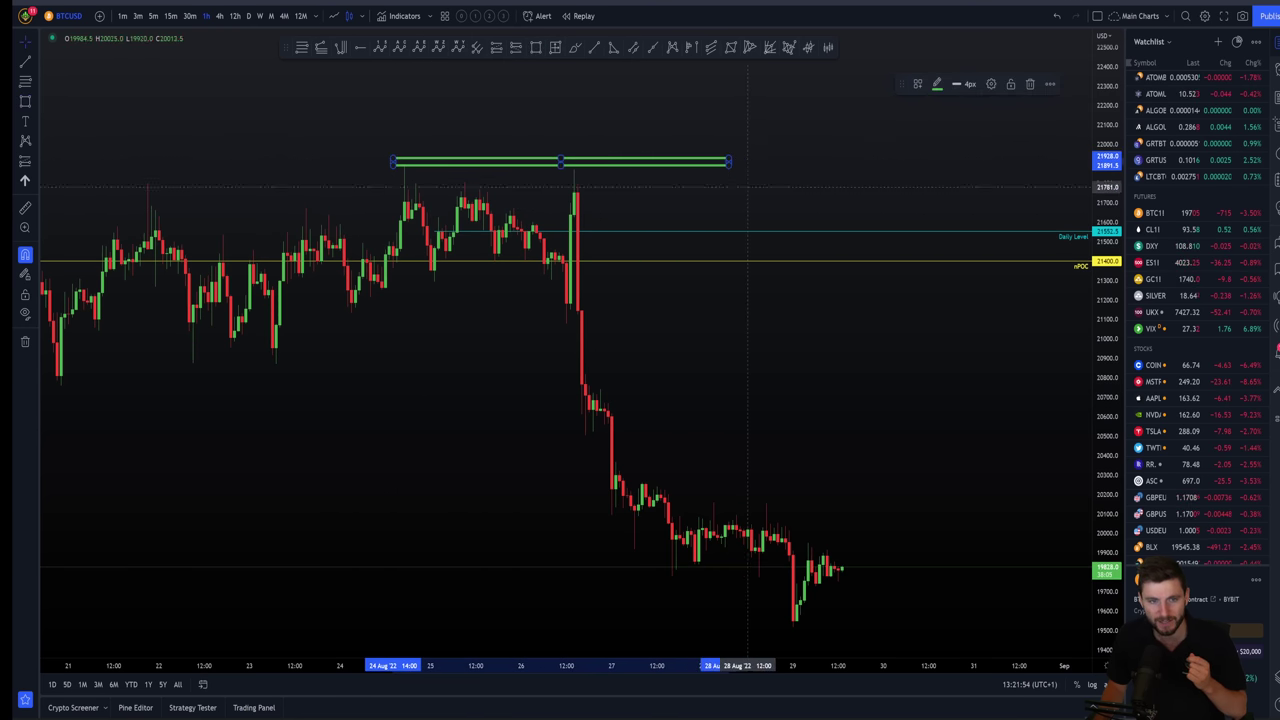
pyautogui.click(772, 190)
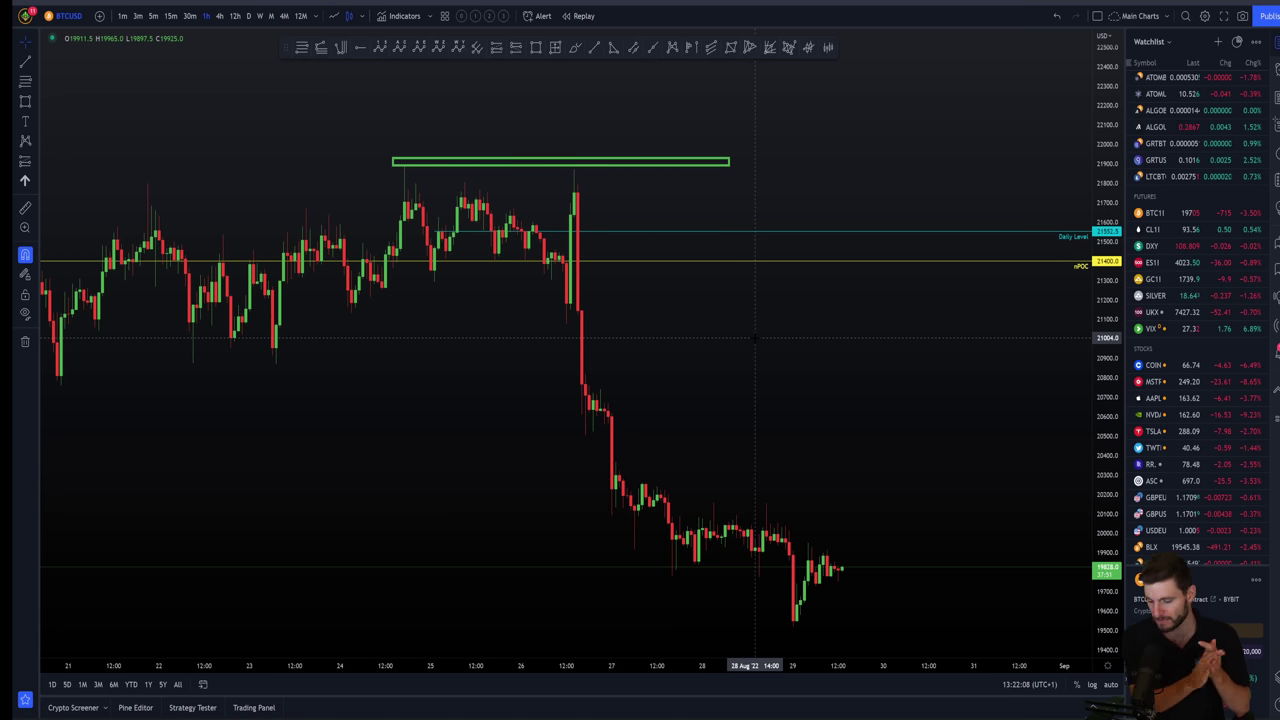
# Delete the green rectangle above the swing highs.
pyautogui.scroll(3, 811, 337)
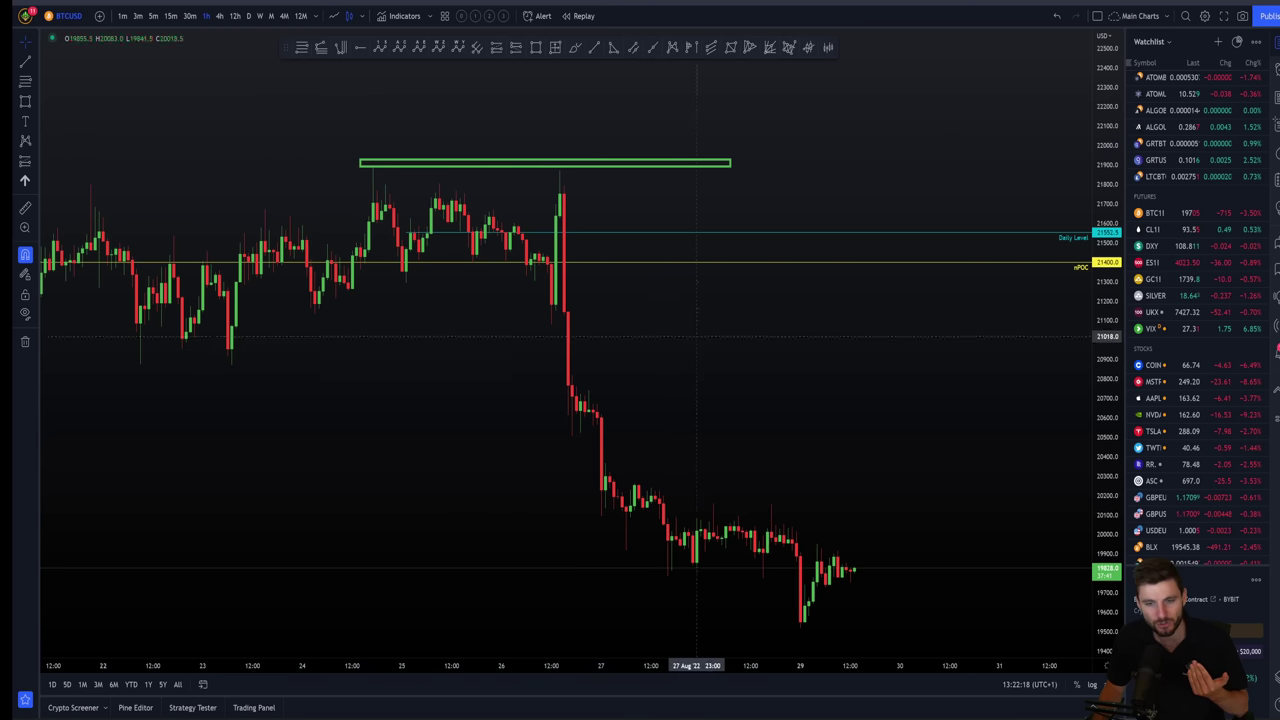
pyautogui.moveTo(800, 385); pyautogui.dragTo(1020, 443)
pyautogui.scroll(4, 1030, 448)
pyautogui.moveTo(1102, 460); pyautogui.dragTo(1089, 229)
pyautogui.moveTo(804, 340); pyautogui.dragTo(846, 417)
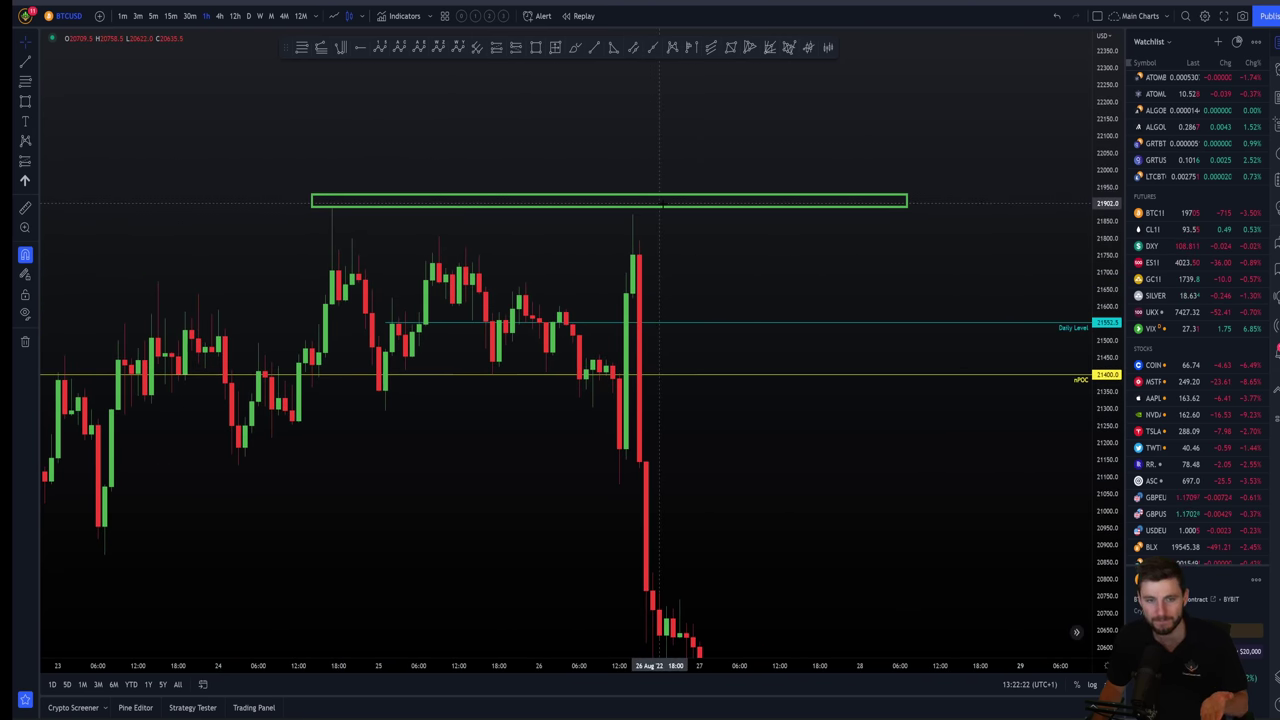
pyautogui.click(331, 201)
pyautogui.press('Delete')
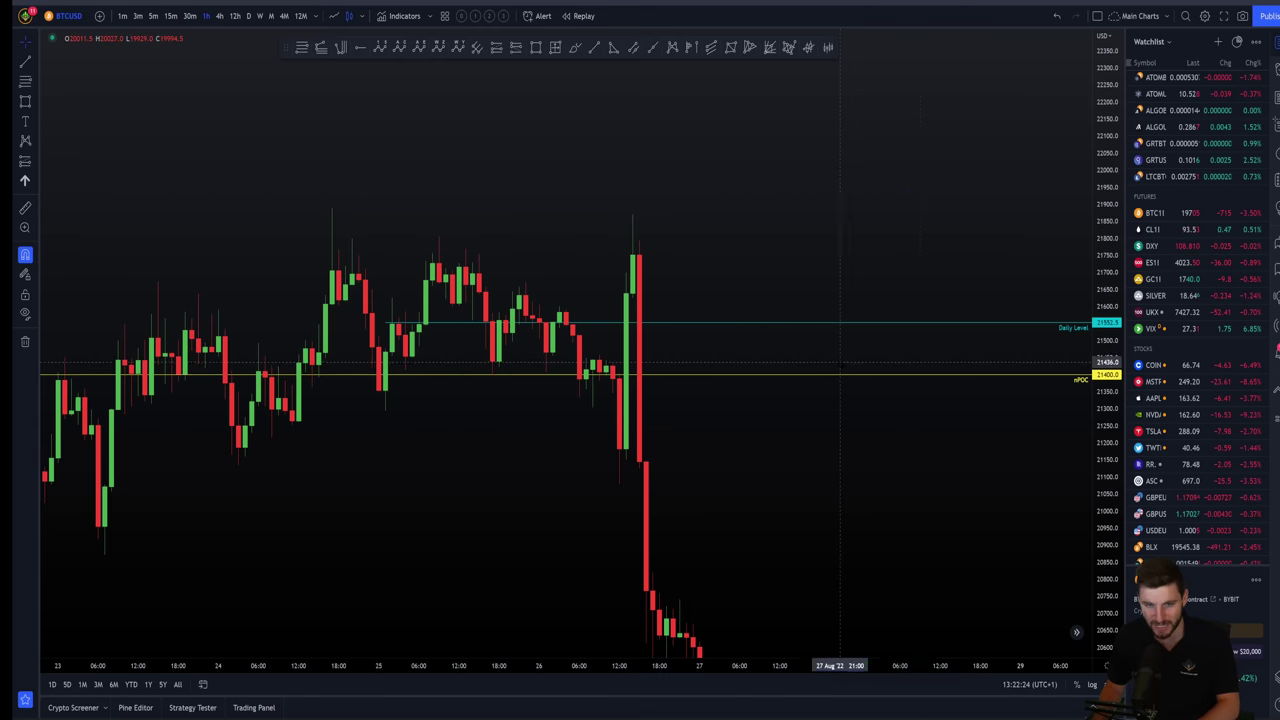
# Examine the 1-hour BTCUSD price action from 20 to 29 August, including the sell-off and the daily levels around it.
pyautogui.scroll(-3, 840, 357)
pyautogui.scroll(3, 917, 383)
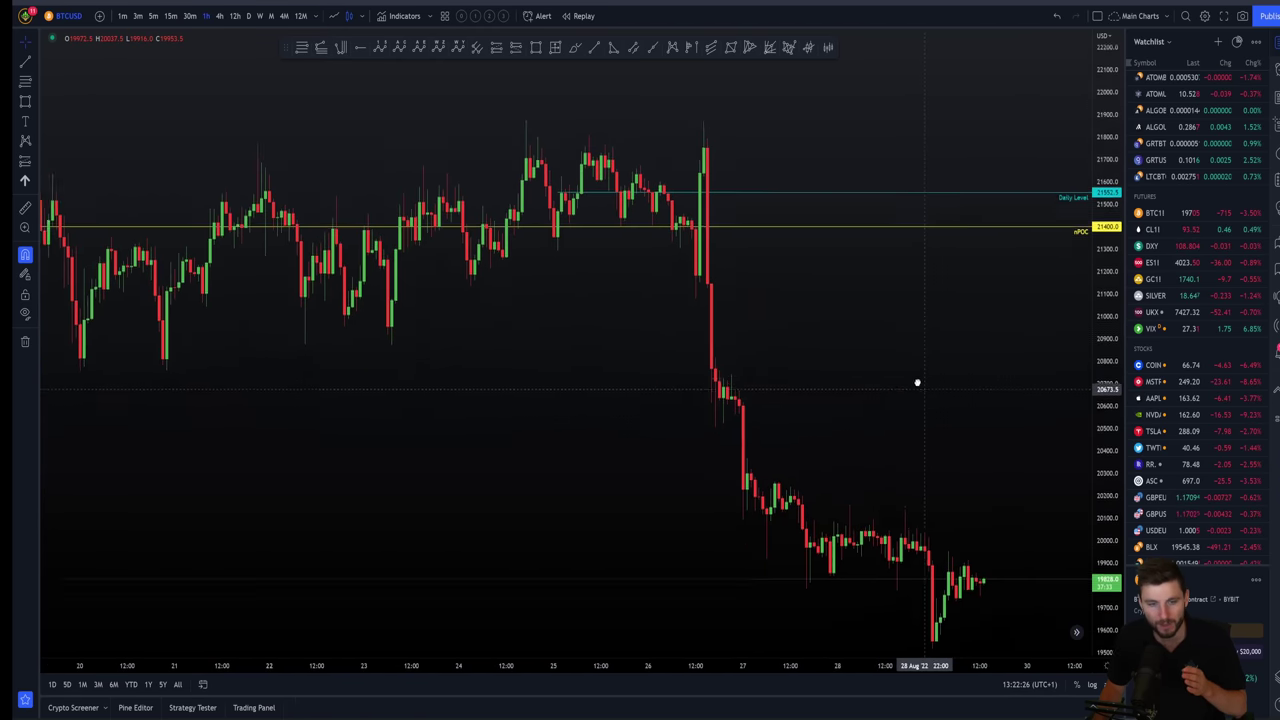
pyautogui.moveTo(917, 383); pyautogui.dragTo(905, 371)
pyautogui.scroll(-1, 997, 369)
pyautogui.moveTo(997, 369); pyautogui.dragTo(877, 389)
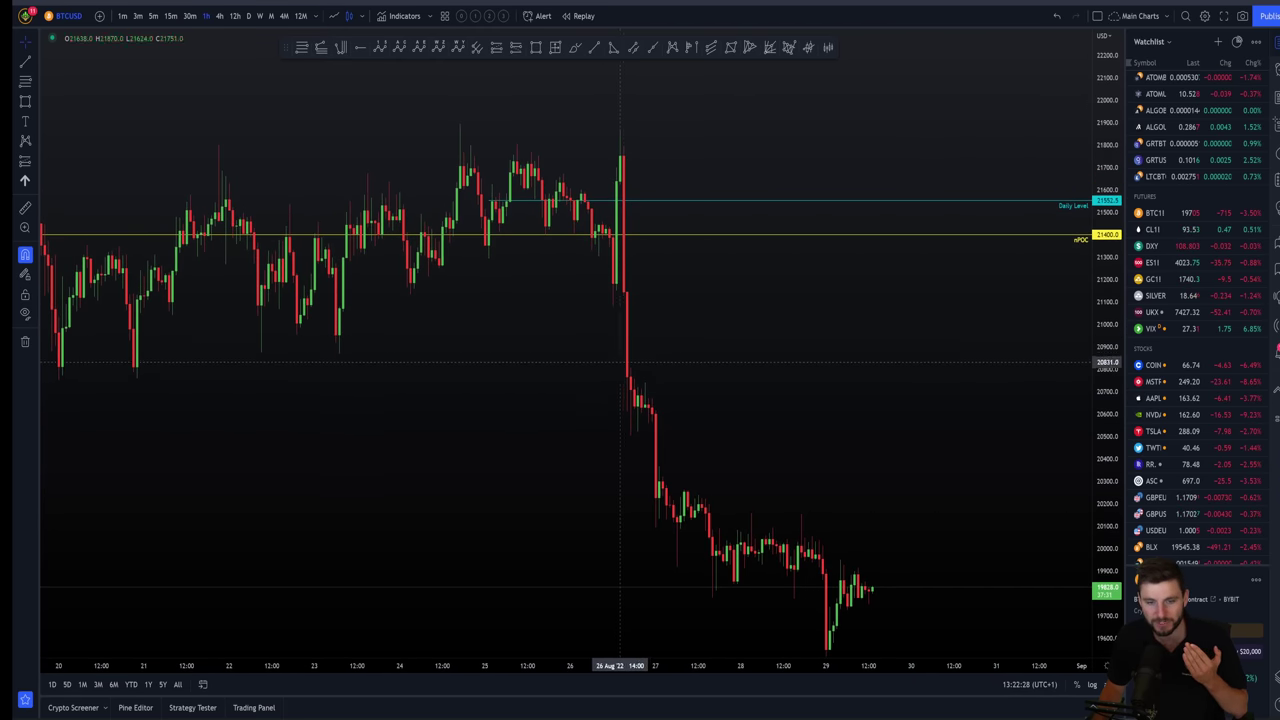
pyautogui.hscroll(-3, 620, 362)
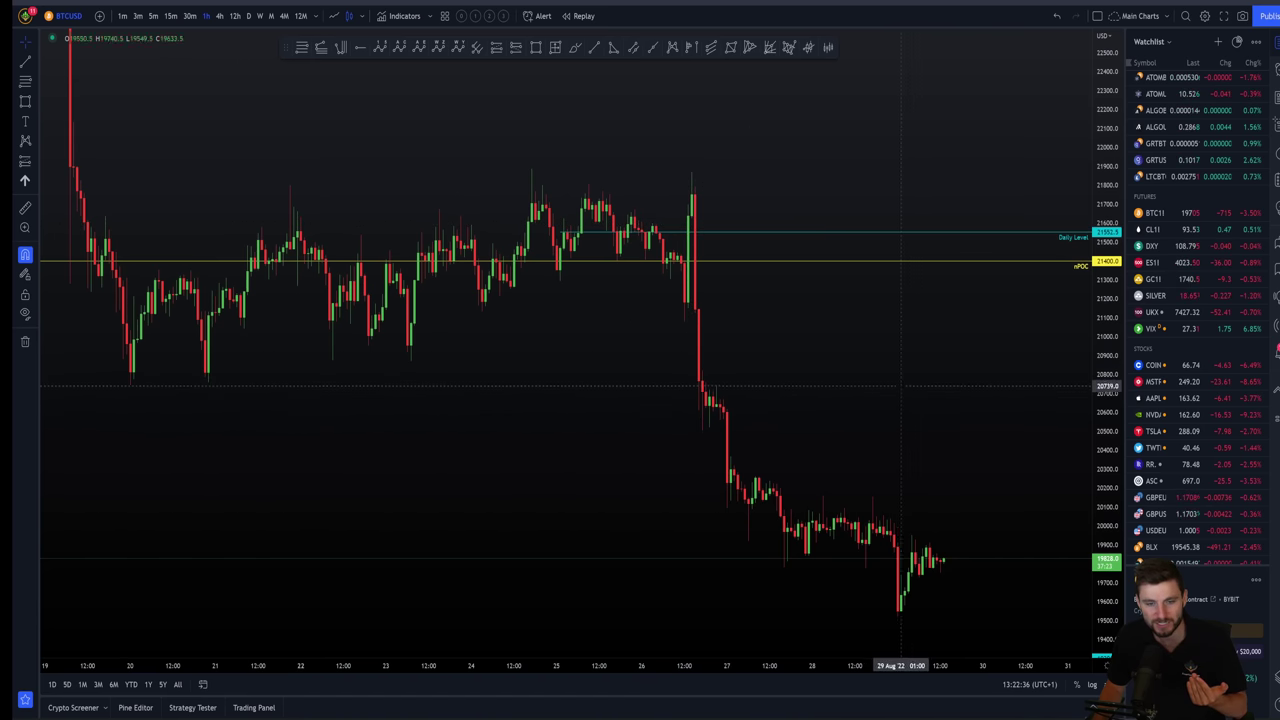
pyautogui.moveTo(796, 384); pyautogui.dragTo(723, 360)
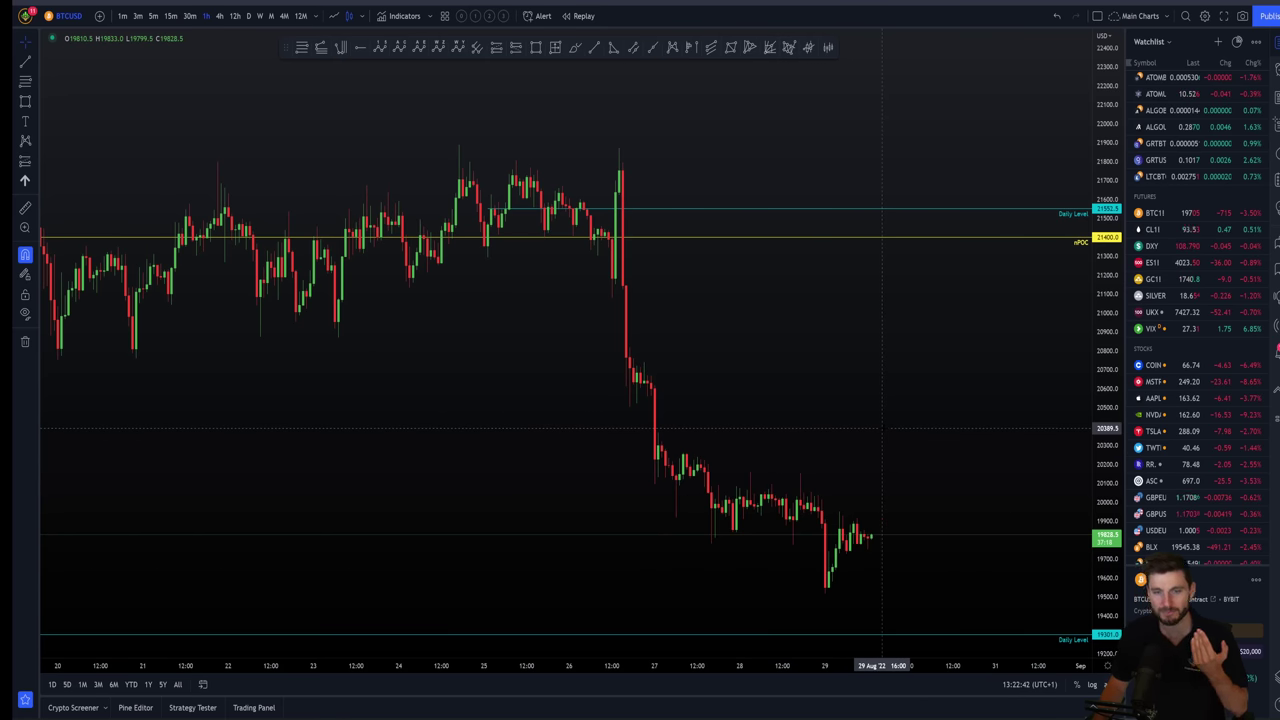
pyautogui.moveTo(803, 386); pyautogui.dragTo(809, 394)
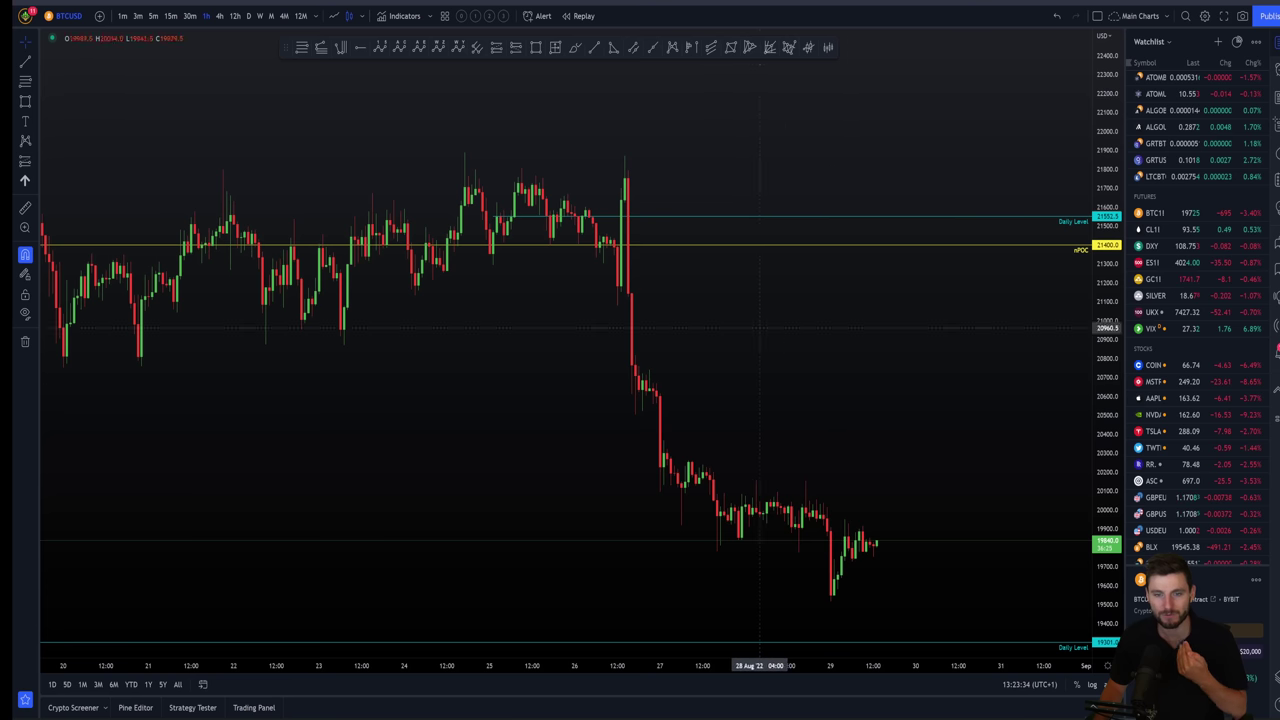
# Switch to the 30-minute BTCUSD chart and examine the 29 August drop and rebound below the nPOC level.
pyautogui.hotkey('ctrl', 'Tab')
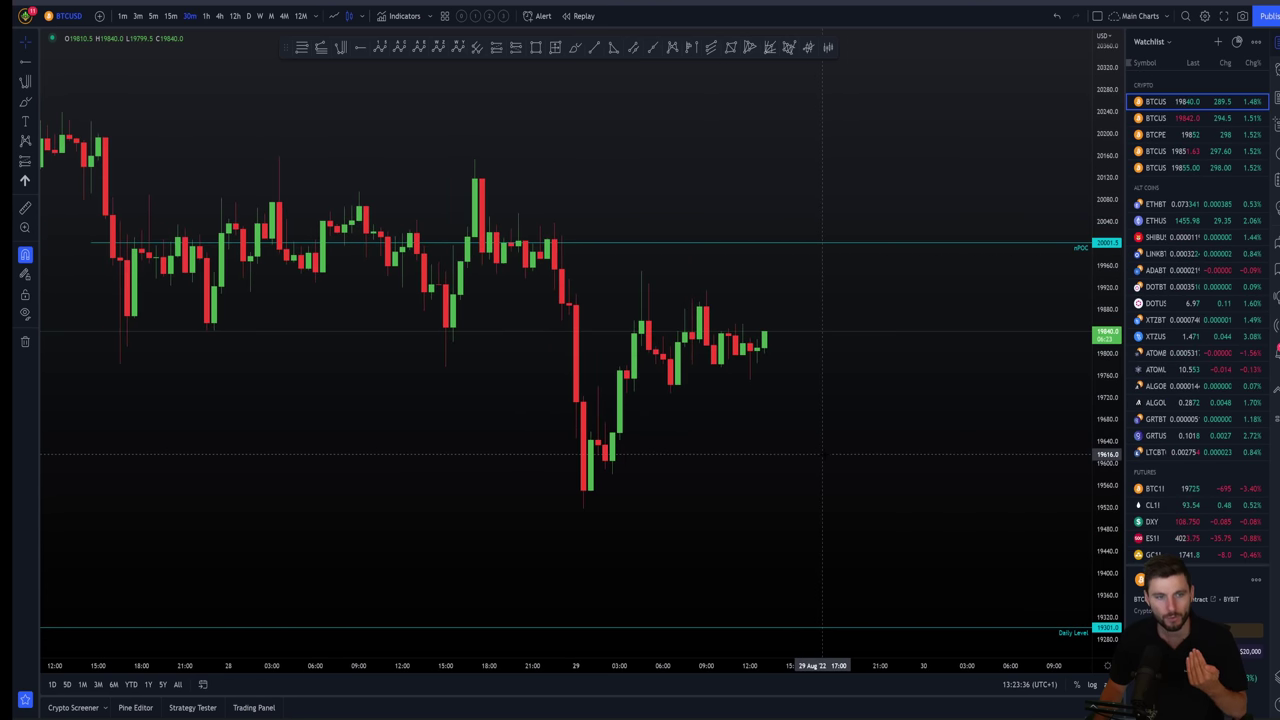
pyautogui.moveTo(809, 526); pyautogui.dragTo(830, 531)
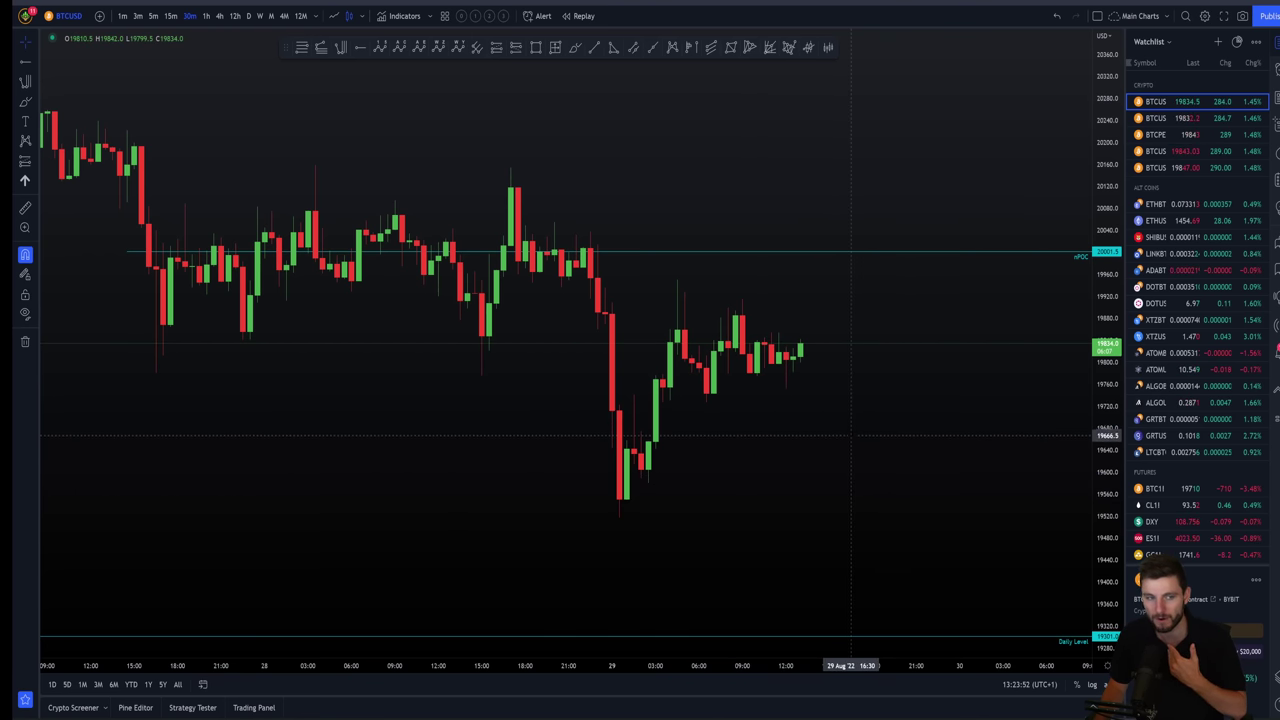
pyautogui.scroll(1, 851, 433)
pyautogui.scroll(-1, 851, 433)
pyautogui.scroll(1, 858, 433)
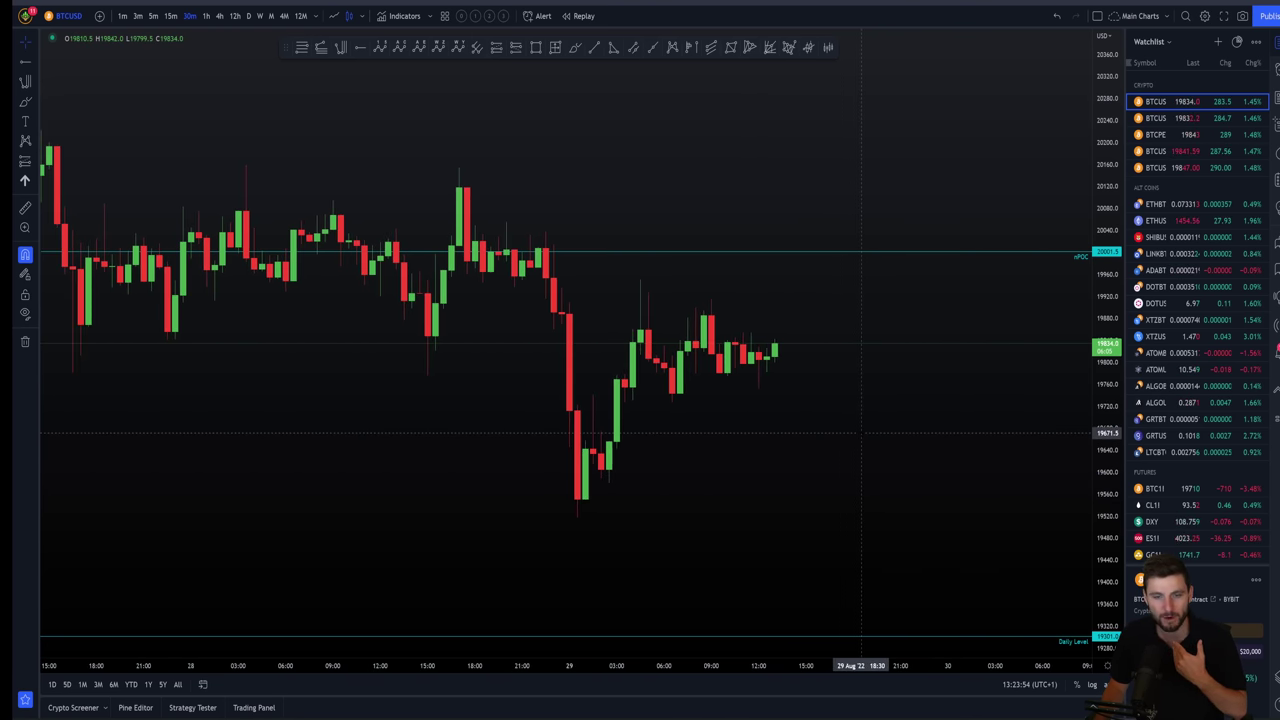
pyautogui.moveTo(858, 433); pyautogui.dragTo(853, 435)
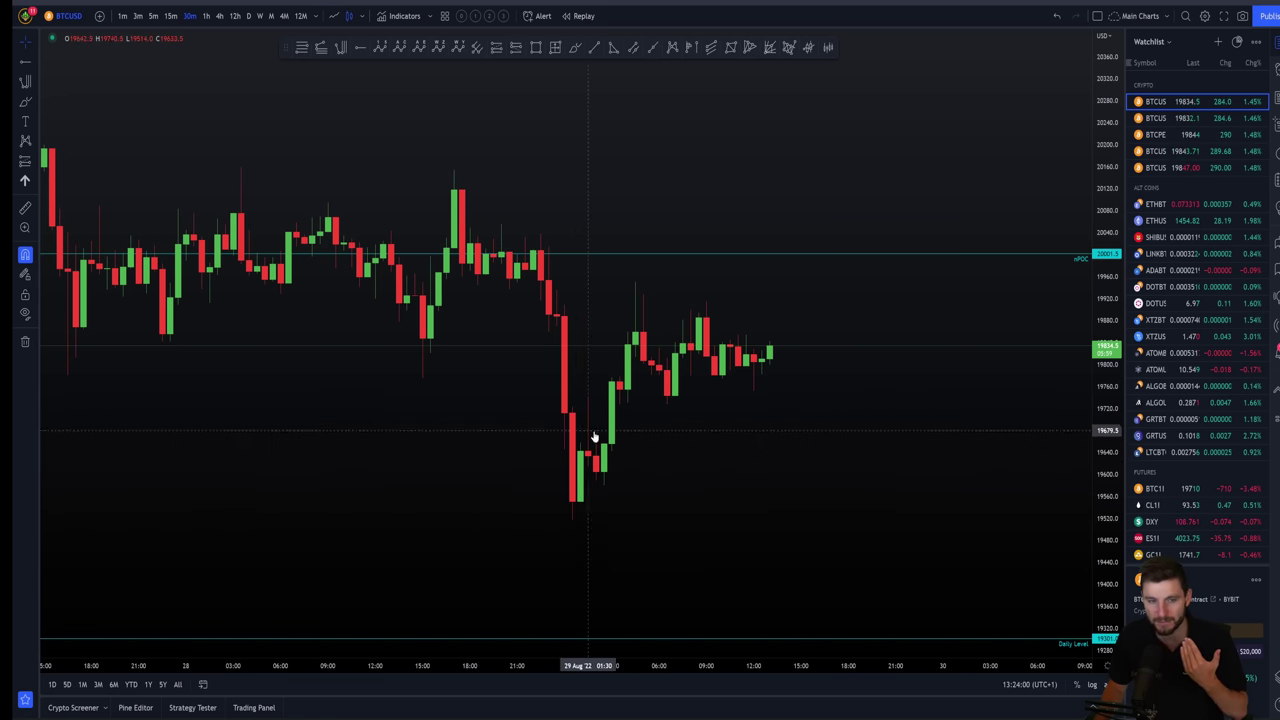
pyautogui.moveTo(687, 495); pyautogui.dragTo(675, 490)
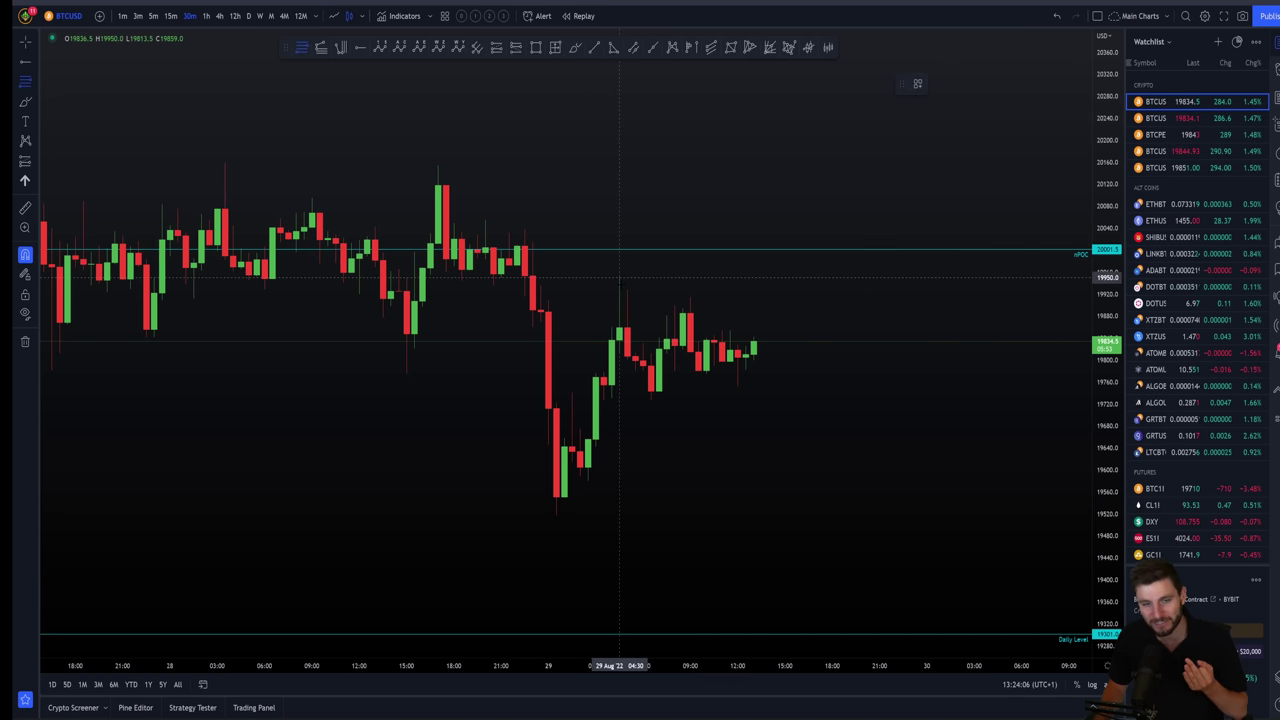
# Draw a Fibonacci retracement from the 28 August 17:00 high at 20,154 down to the 29 August low at about 19,518.
pyautogui.scroll(3, 438, 165)
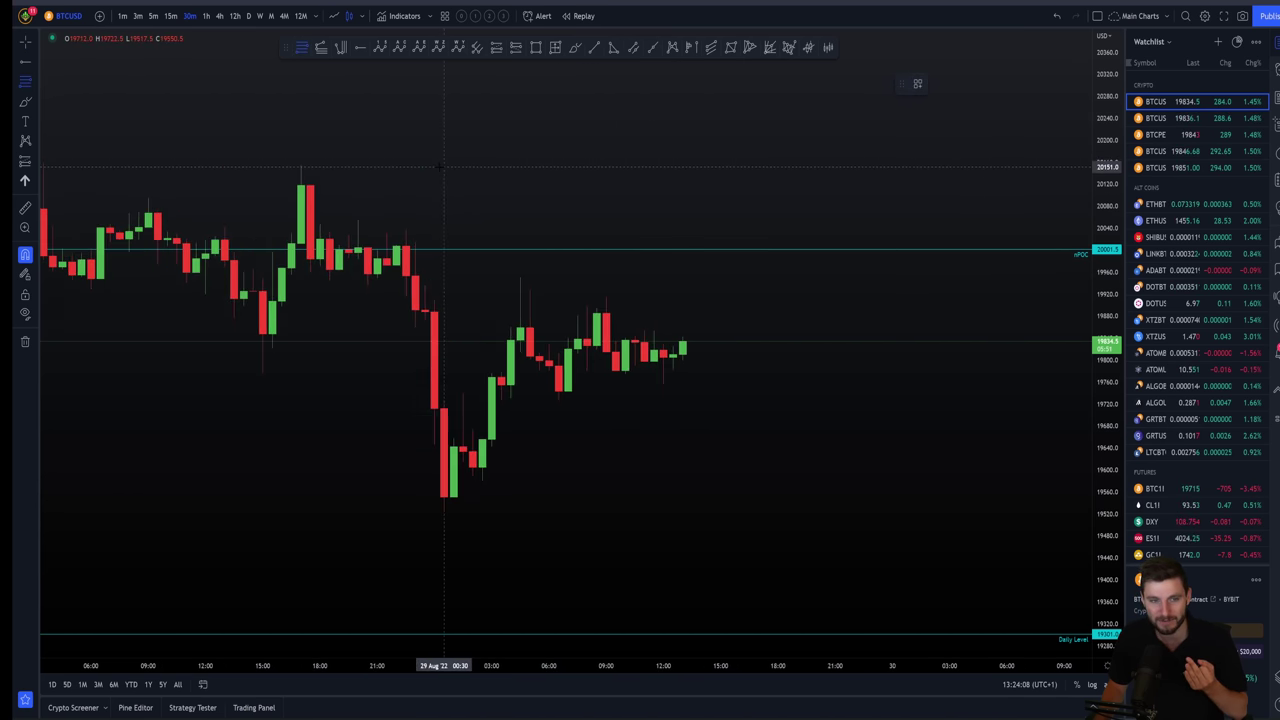
pyautogui.click(222, 165)
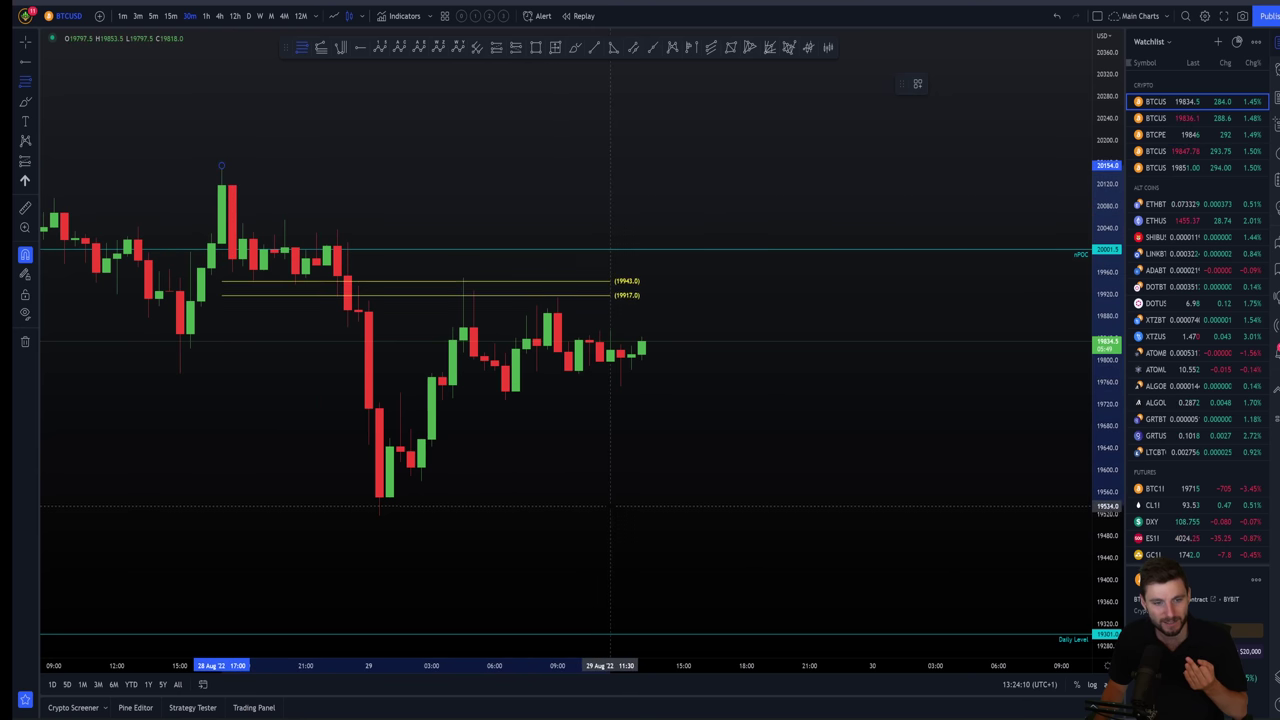
pyautogui.click(673, 515)
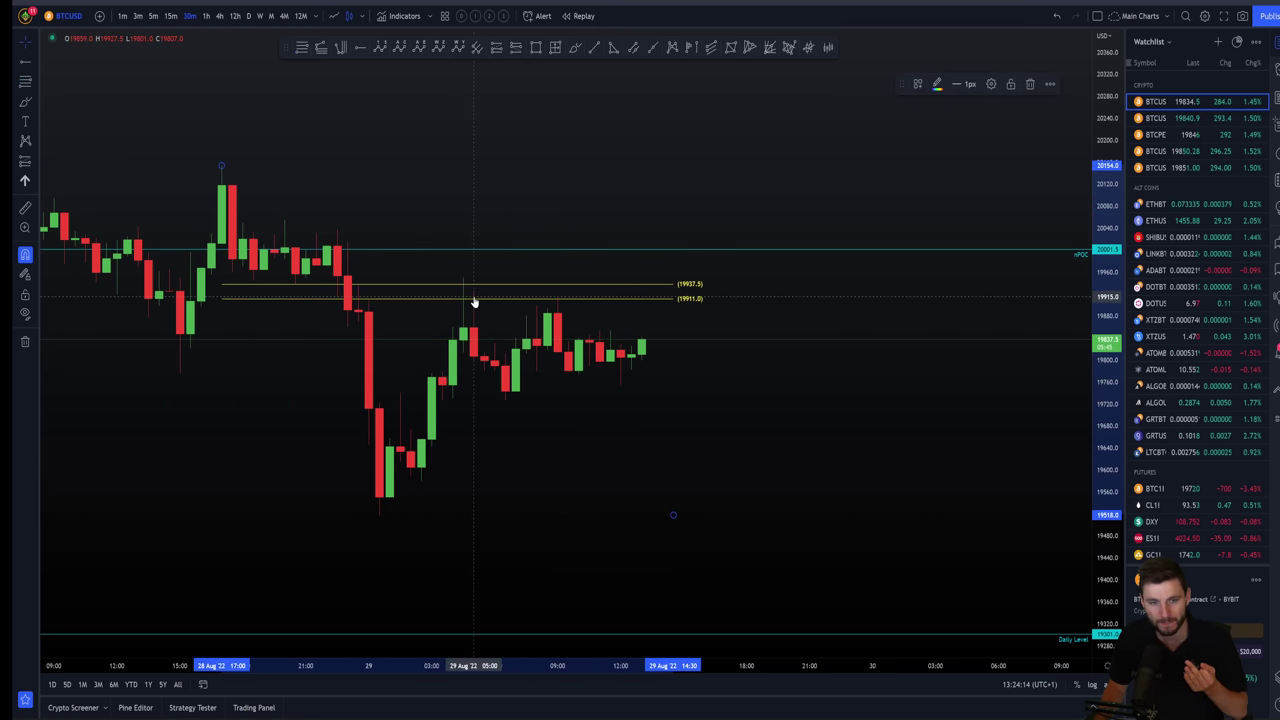
# Draw a second Fibonacci retracement from the 29 August low at 19,517.5 up to the rebound high at about 19,950.5.
pyautogui.moveTo(794, 437)
pyautogui.mouseDown()
pyautogui.moveTo(811, 428)
pyautogui.moveTo(797, 427)
pyautogui.mouseUp()
pyautogui.click(302, 47)
pyautogui.click(382, 505)
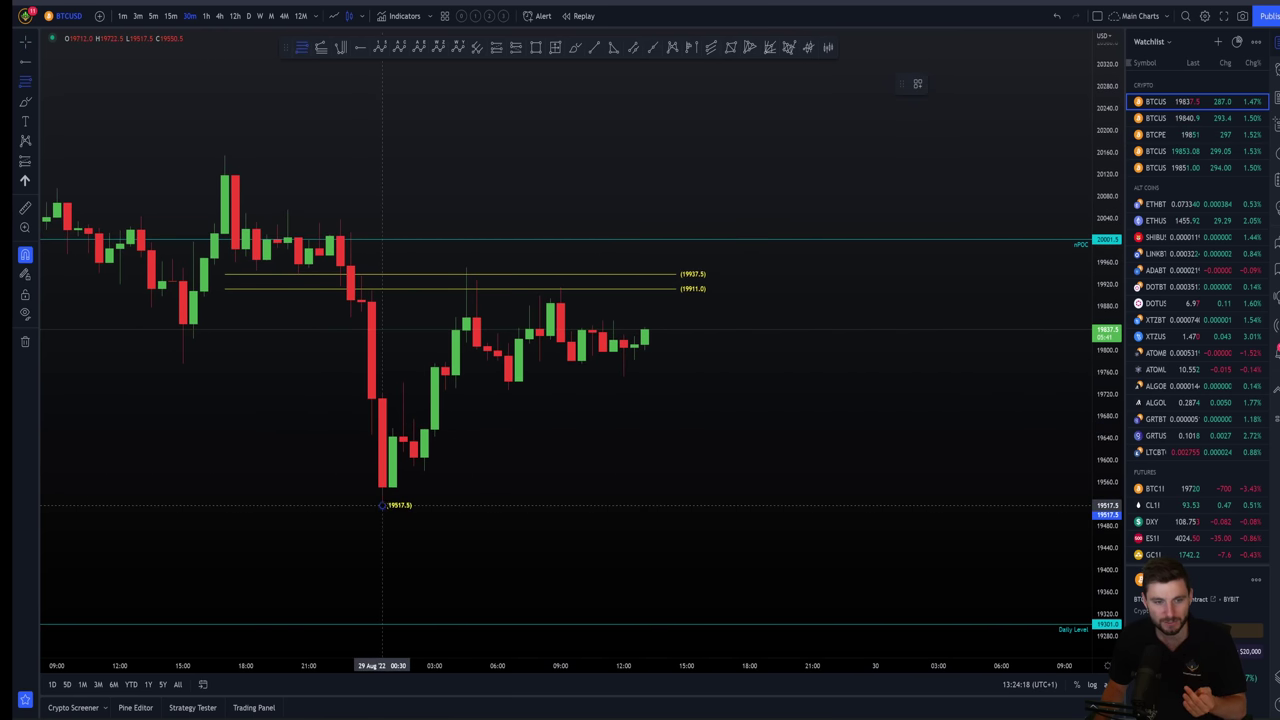
pyautogui.click(801, 267)
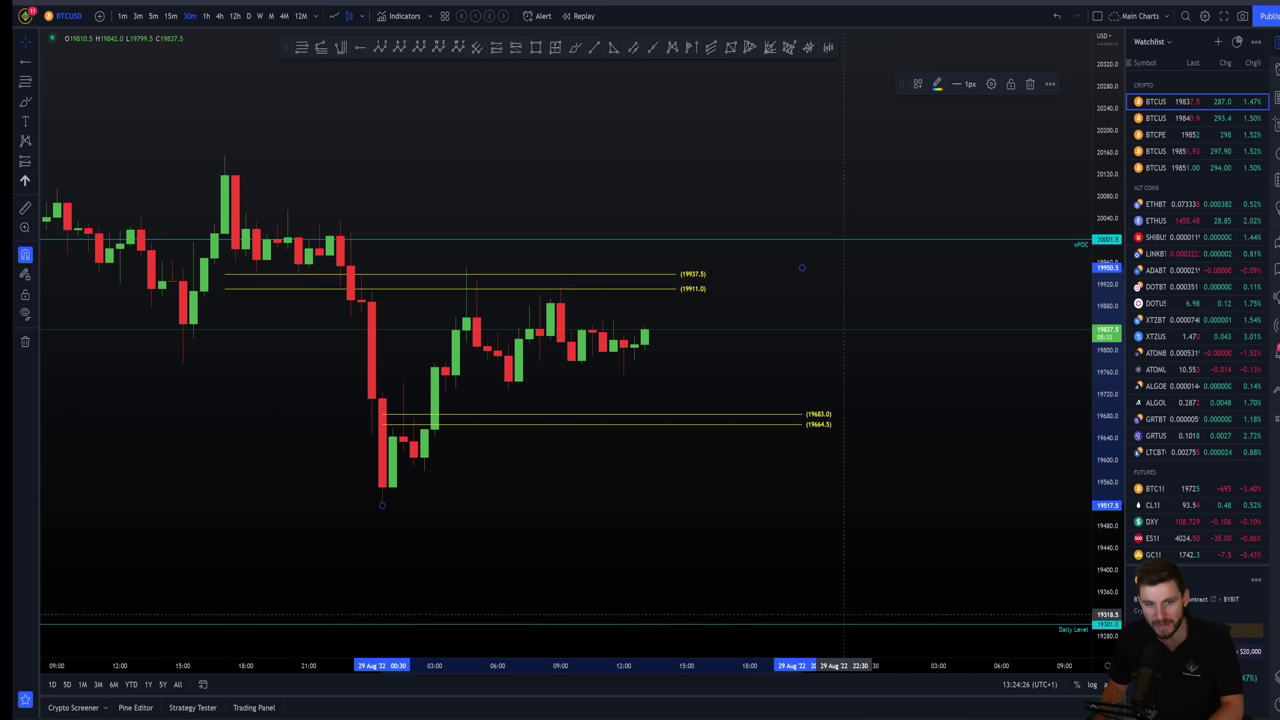
# Delete both Fibonacci retracements from the 30-minute chart.
pyautogui.press('Delete')
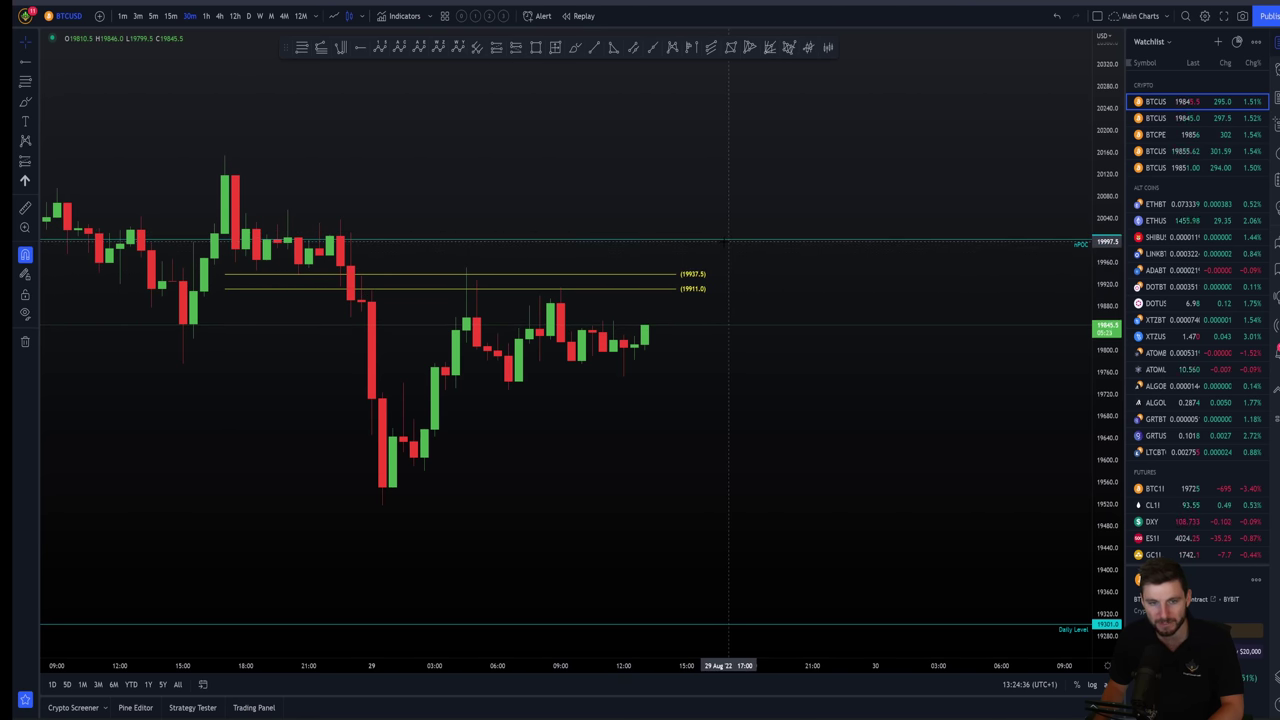
pyautogui.click(658, 279)
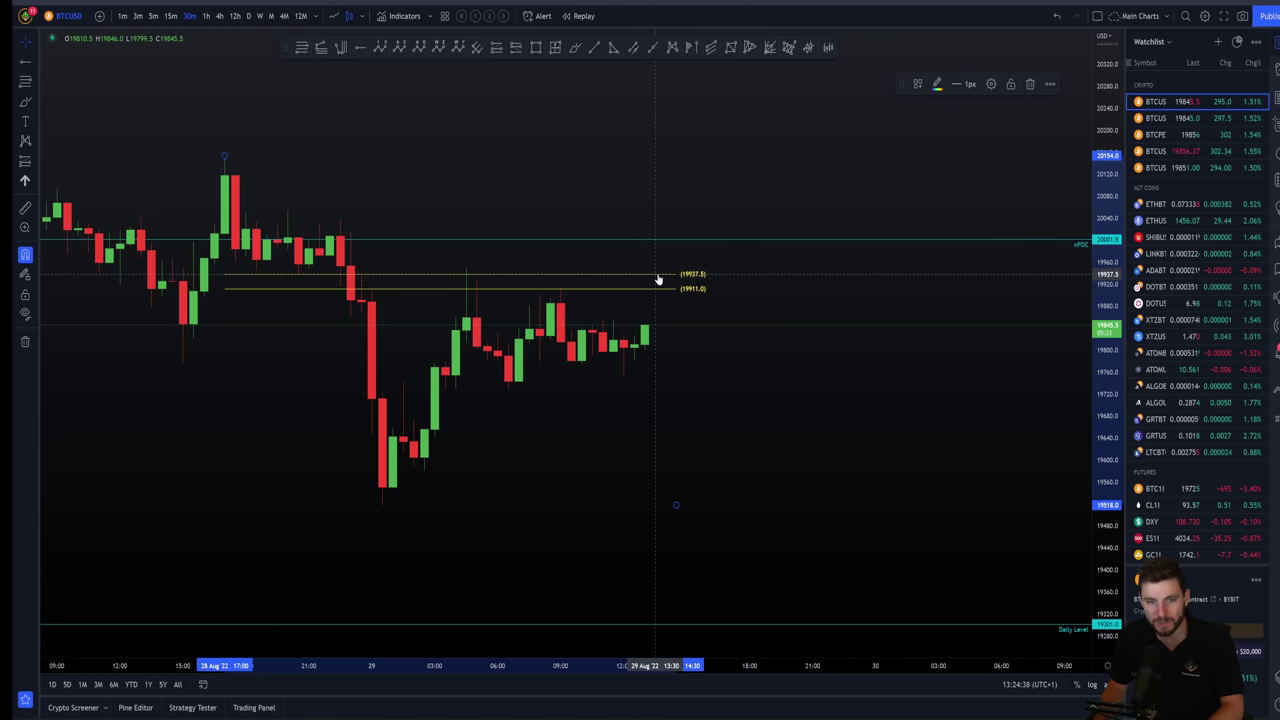
pyautogui.press('Delete')
# Switch the BTCUSD chart to the 5-minute interval to show the 29 August range.
pyautogui.click(152, 15)
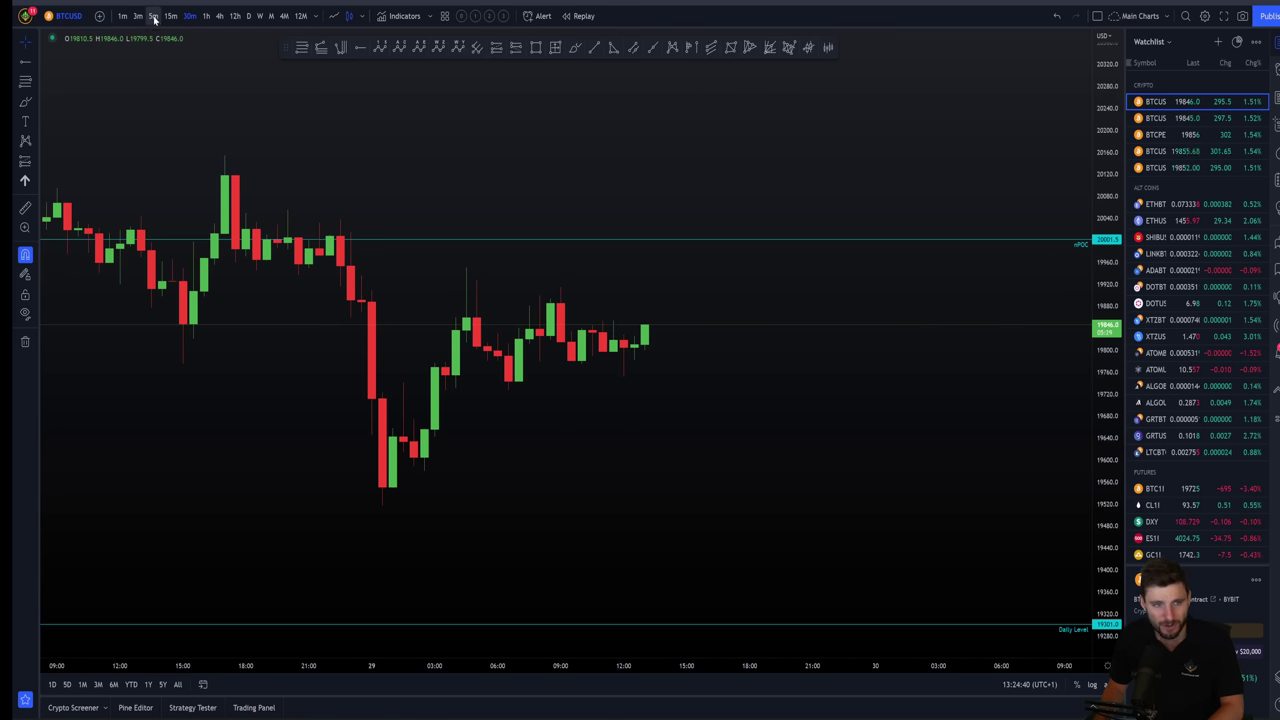
pyautogui.scroll(-5, 645, 473)
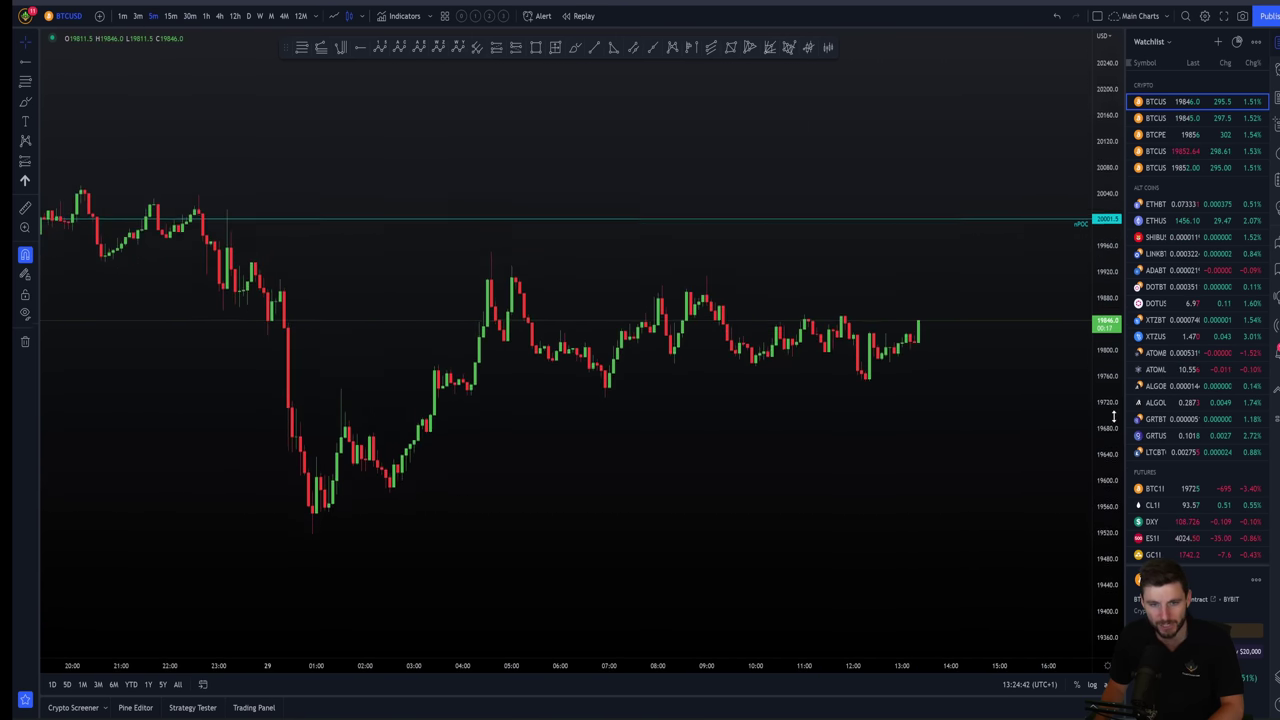
pyautogui.scroll(2, 1040, 392)
pyautogui.moveTo(975, 413); pyautogui.dragTo(915, 440)
pyautogui.scroll(-1, 915, 440)
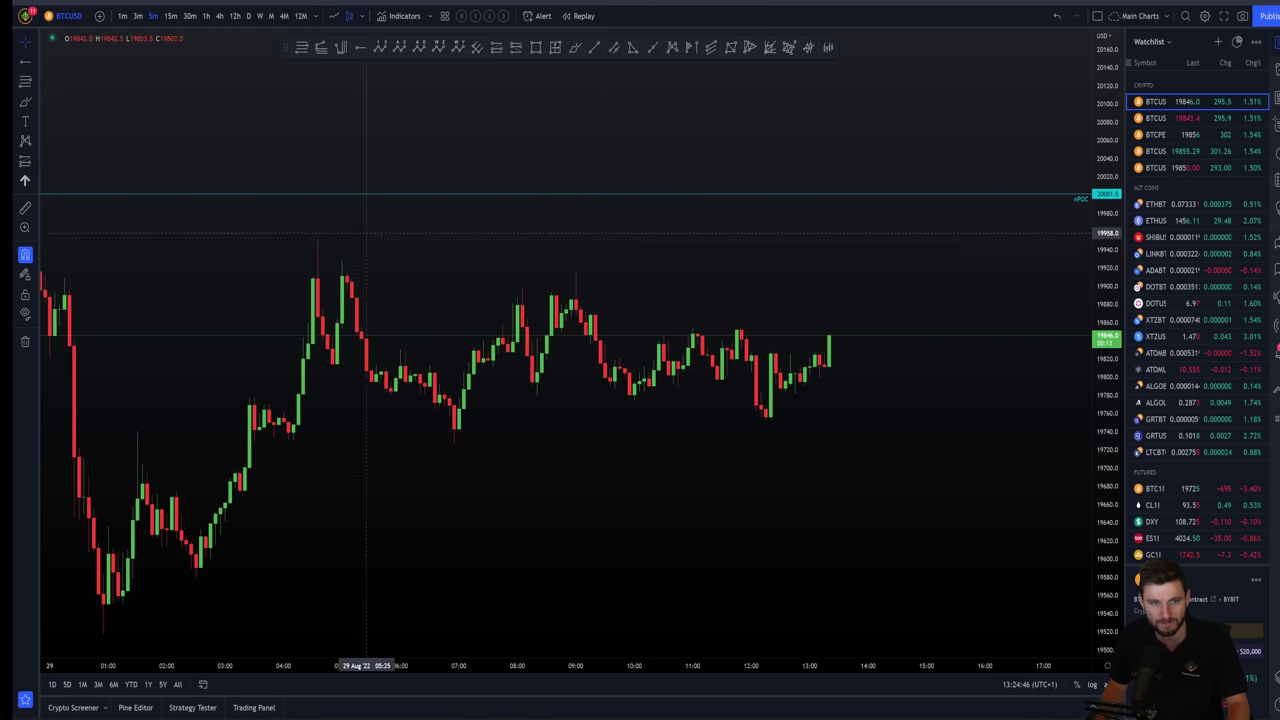
# Draw a horizontal parallel channel from the 19,950 swing high down to the swing low near 07:00 on 29 August.
pyautogui.click(614, 47)
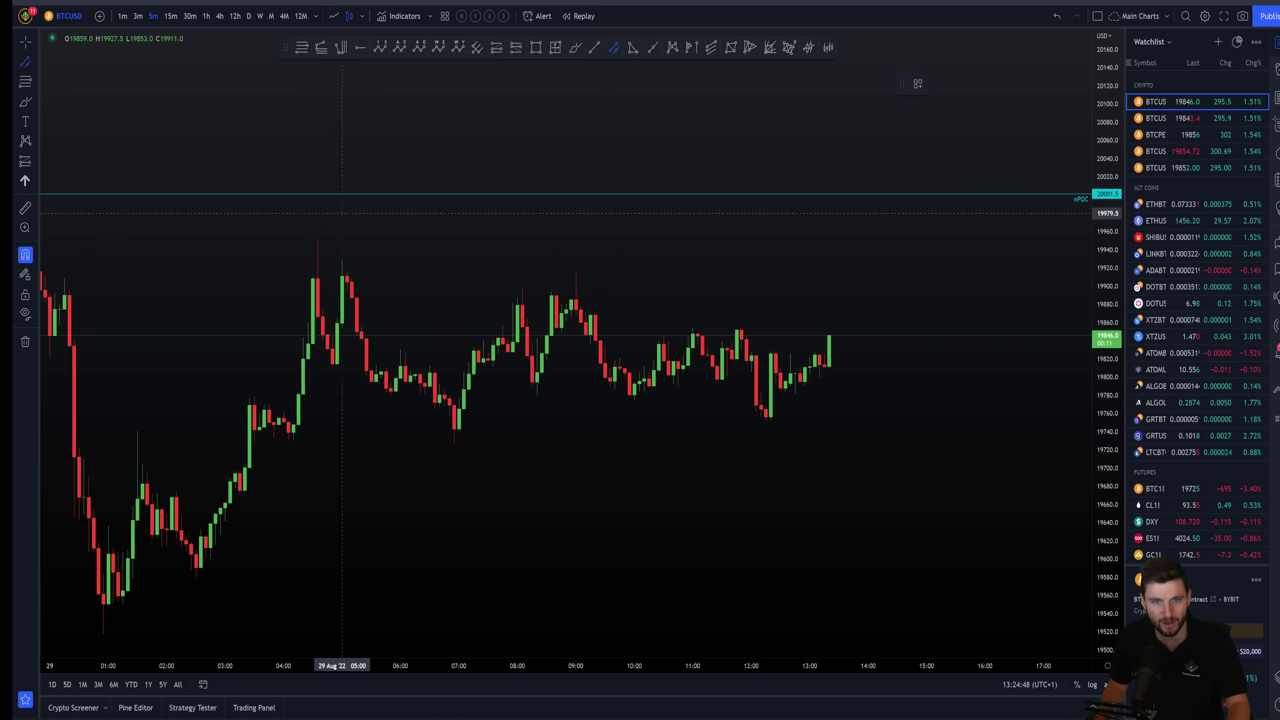
pyautogui.click(317, 240)
pyautogui.click(376, 240)
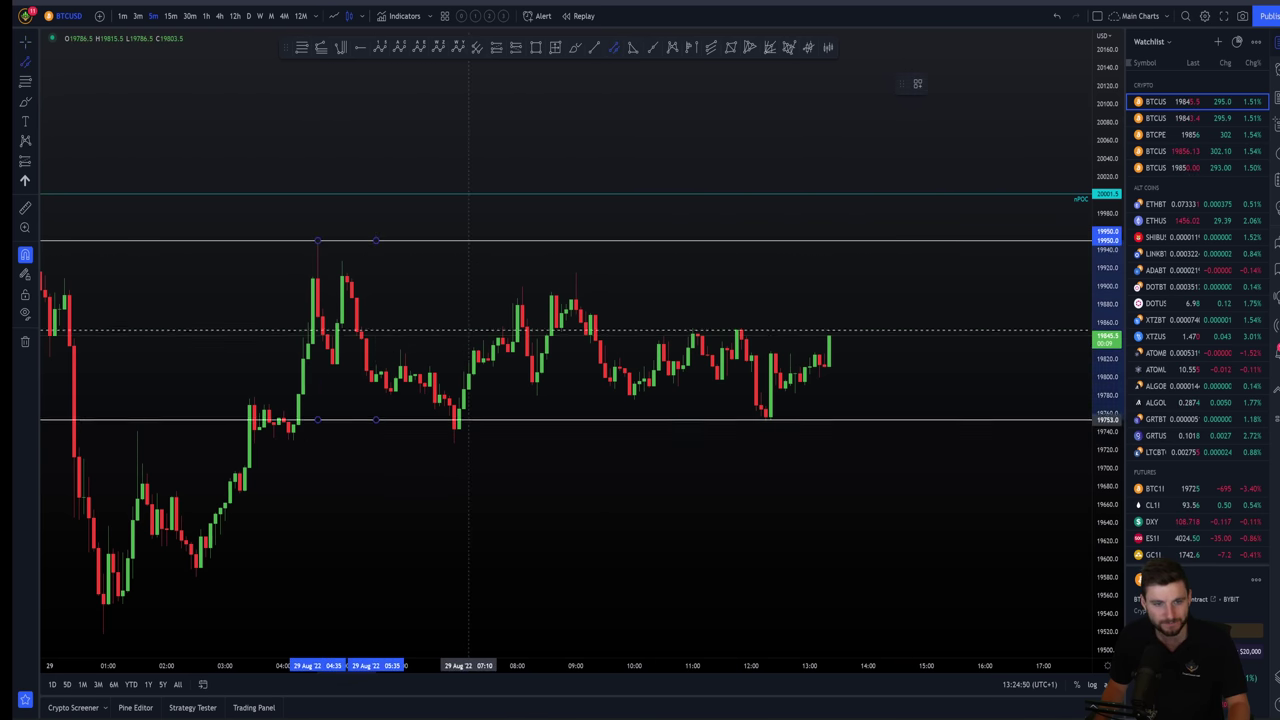
pyautogui.click(454, 443)
pyautogui.click(351, 402)
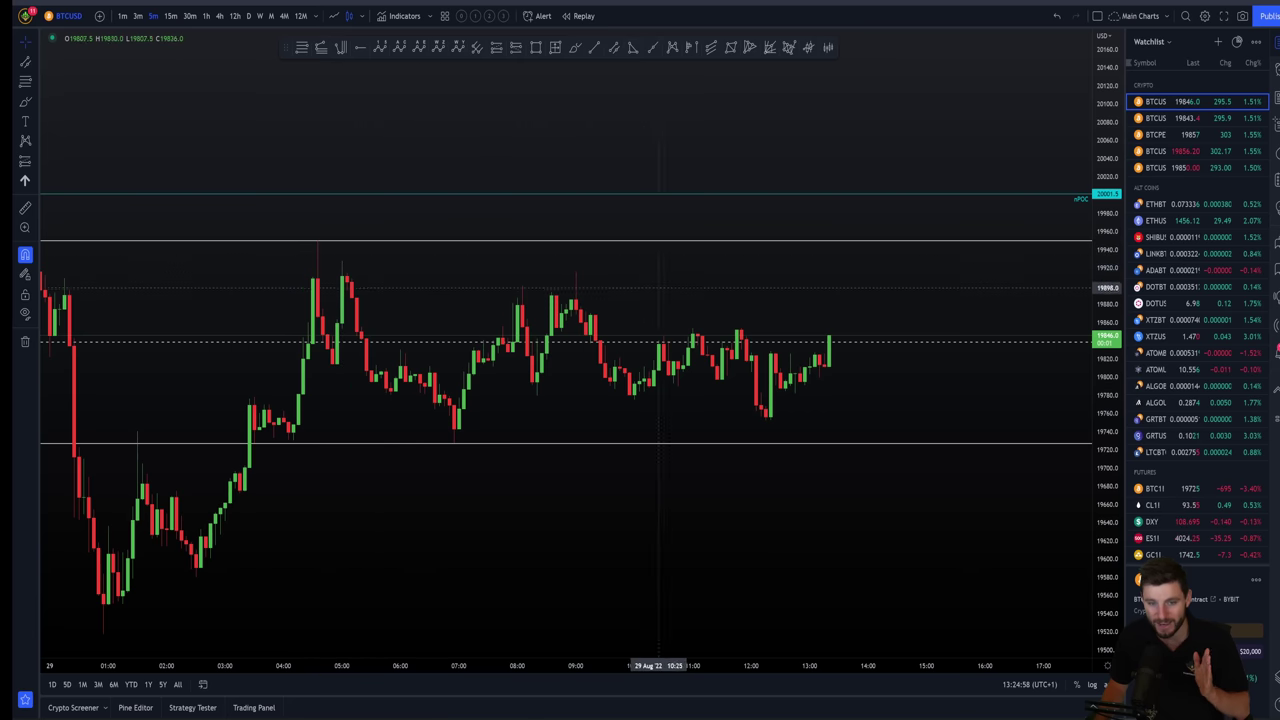
# Draw a descending trend line from the 19,950 high at 04:35 along the 09:00 high, extending to about 17:00.
pyautogui.moveTo(1101, 388); pyautogui.dragTo(1102, 345)
pyautogui.moveTo(941, 428); pyautogui.dragTo(898, 430)
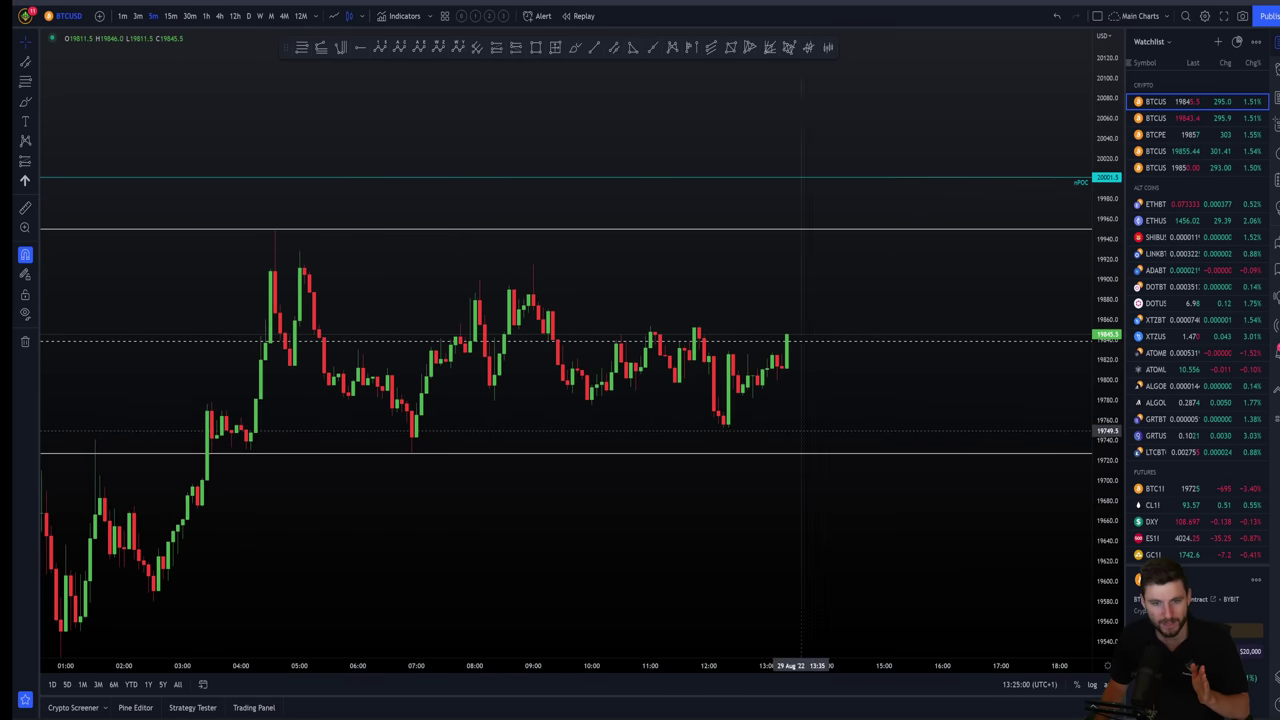
pyautogui.click(594, 47)
pyautogui.click(270, 230)
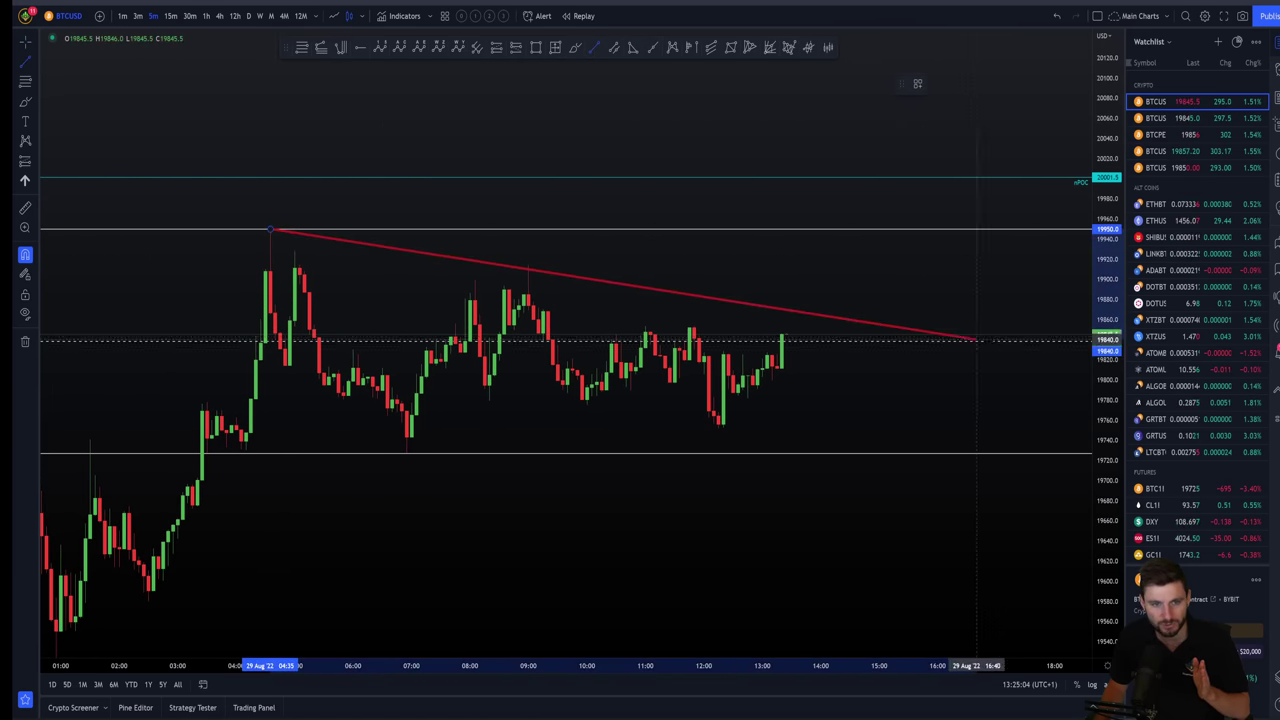
pyautogui.click(1014, 334)
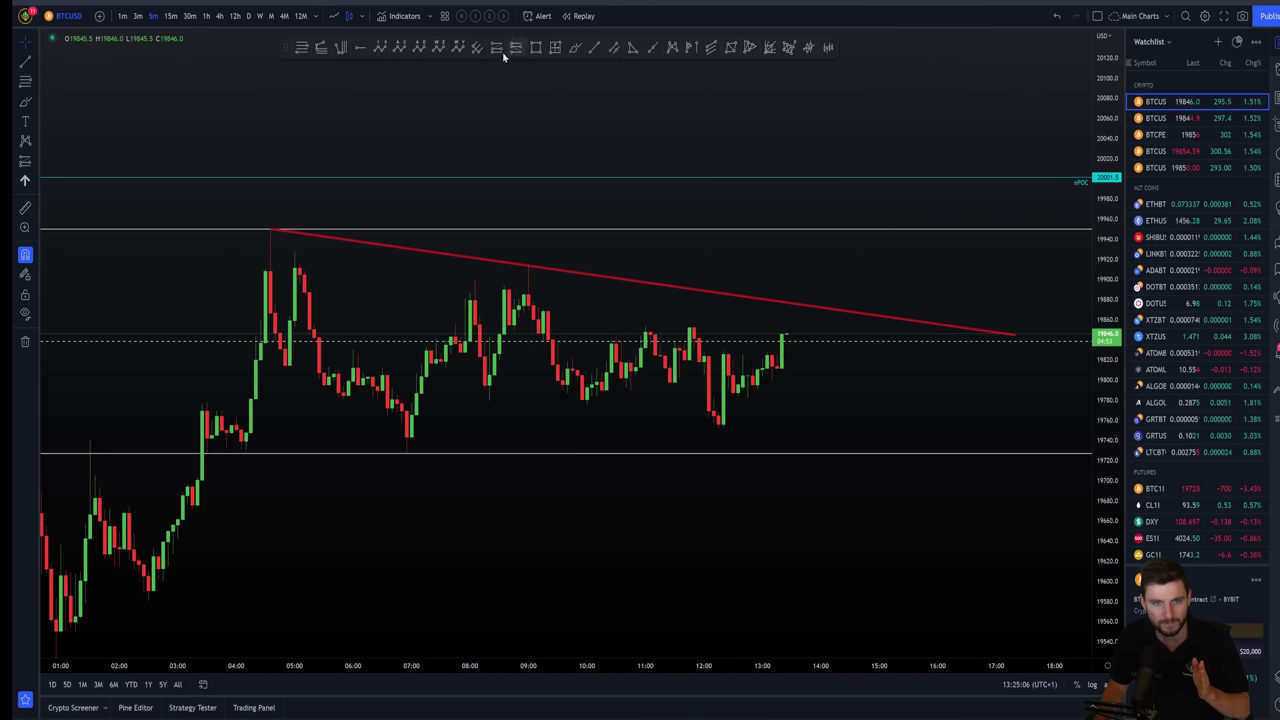
# Draw an ascending trend line from the 19,727 low near 07:00 along the low just after 12:00, extending to about 17:45.
pyautogui.click(595, 48)
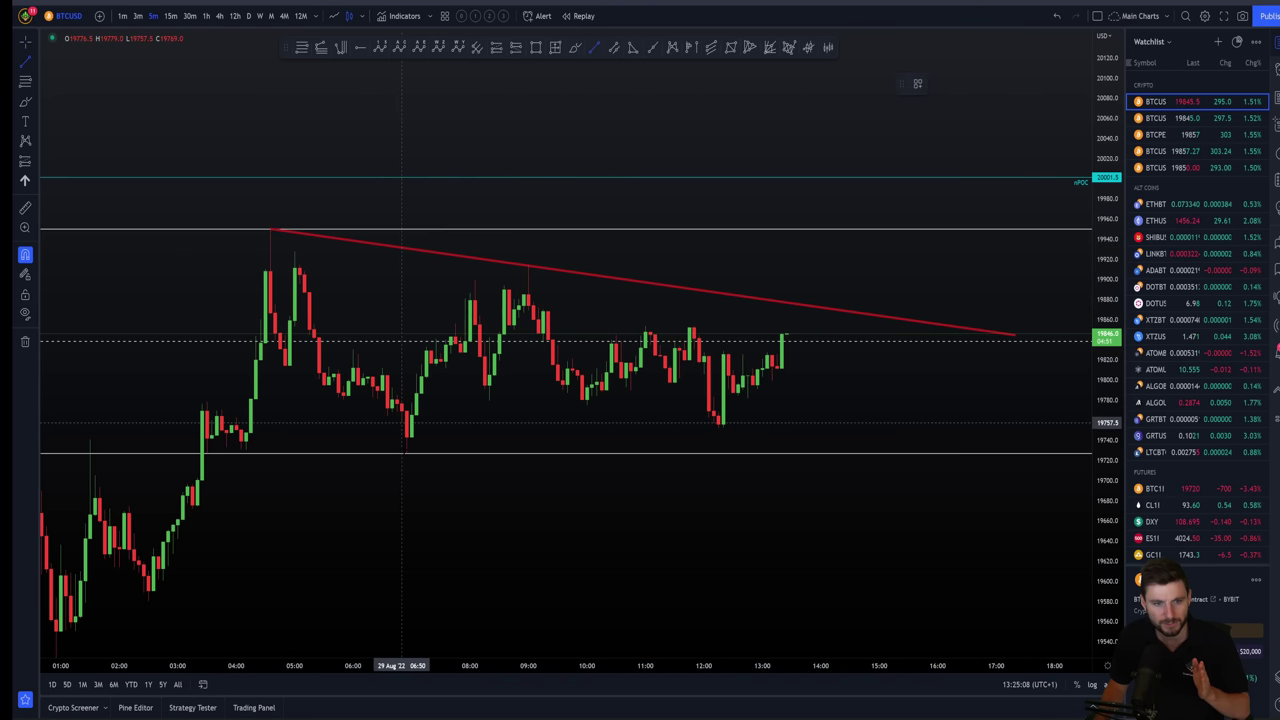
pyautogui.click(406, 453)
pyautogui.click(1034, 400)
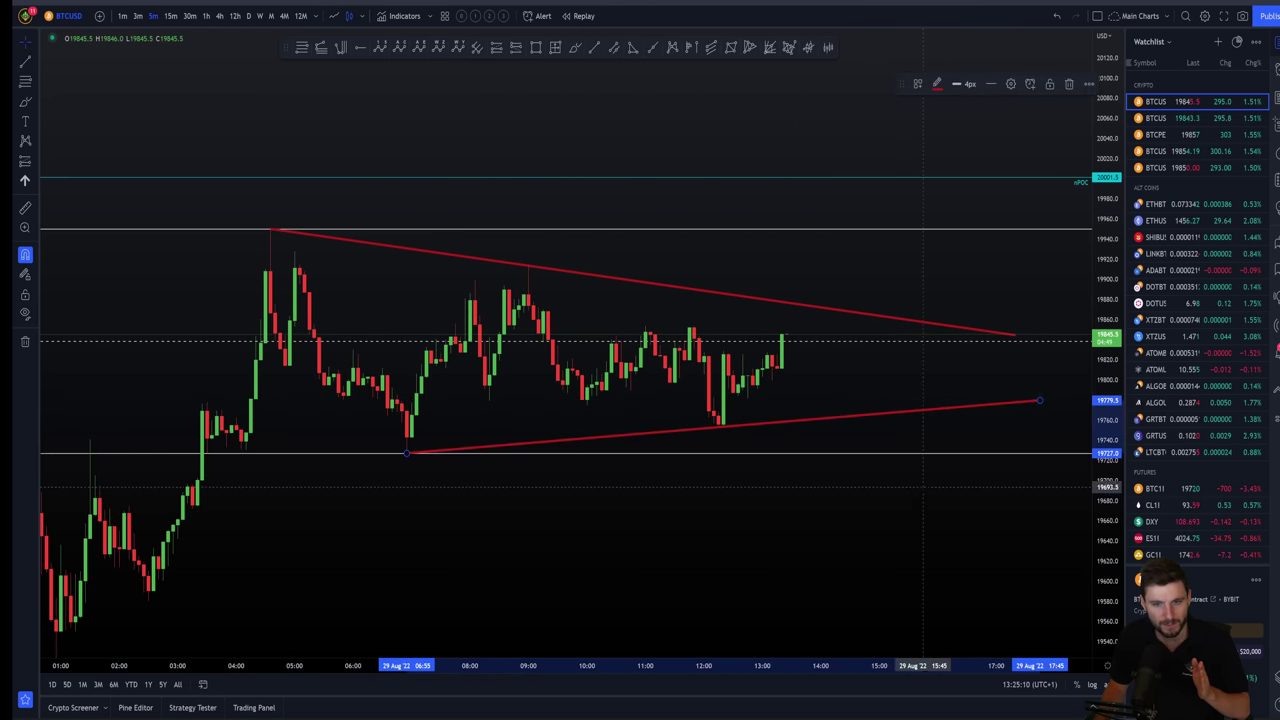
pyautogui.scroll(-3, 808, 523)
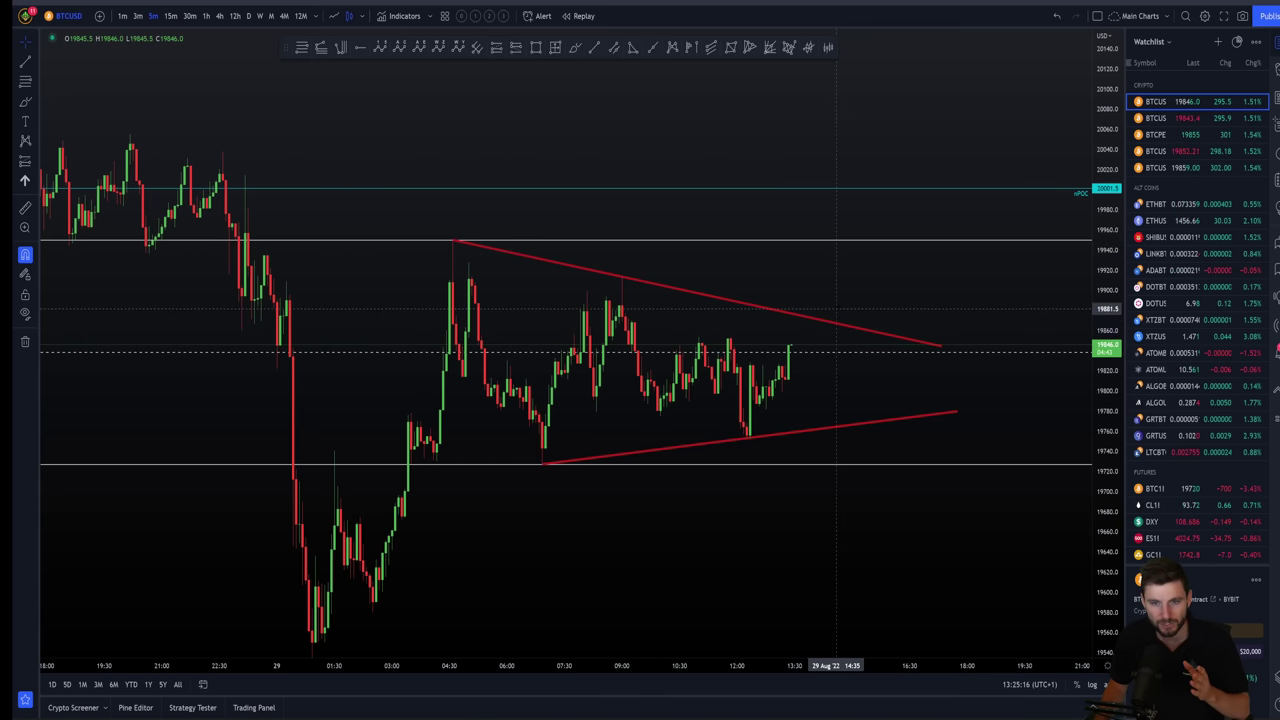
pyautogui.moveTo(849, 245); pyautogui.dragTo(822, 278)
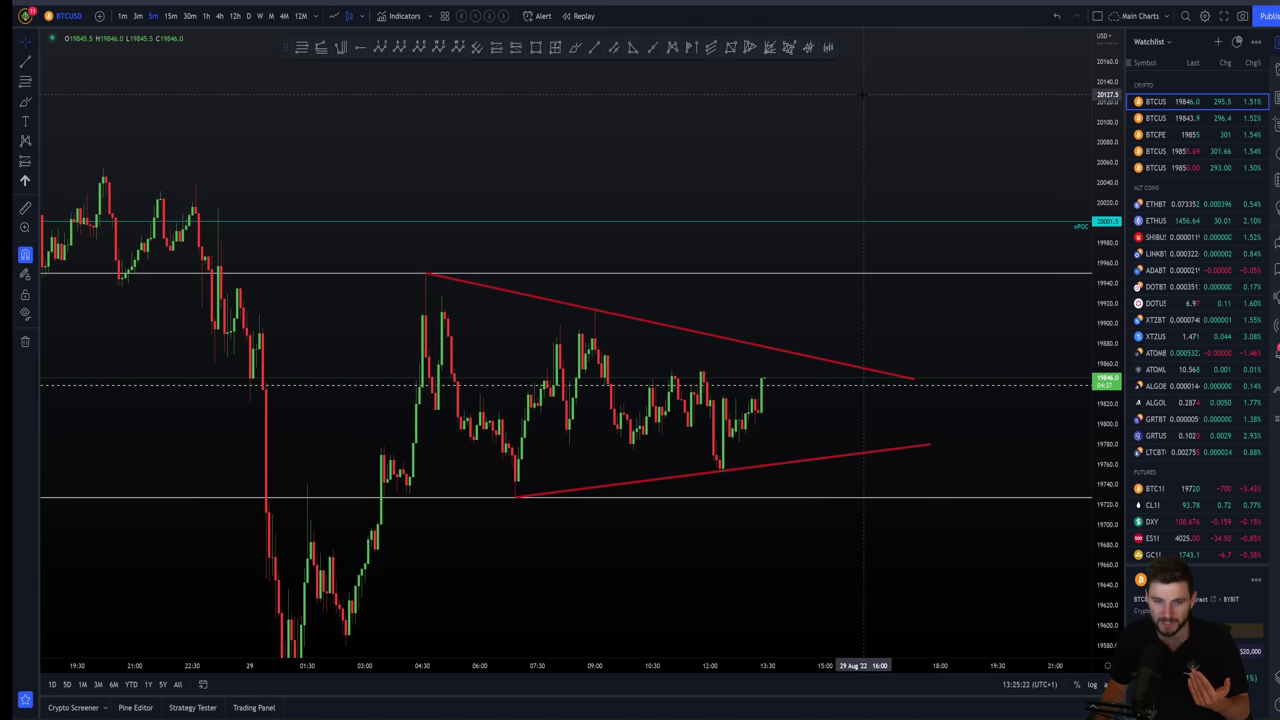
pyautogui.moveTo(876, 327); pyautogui.dragTo(877, 252)
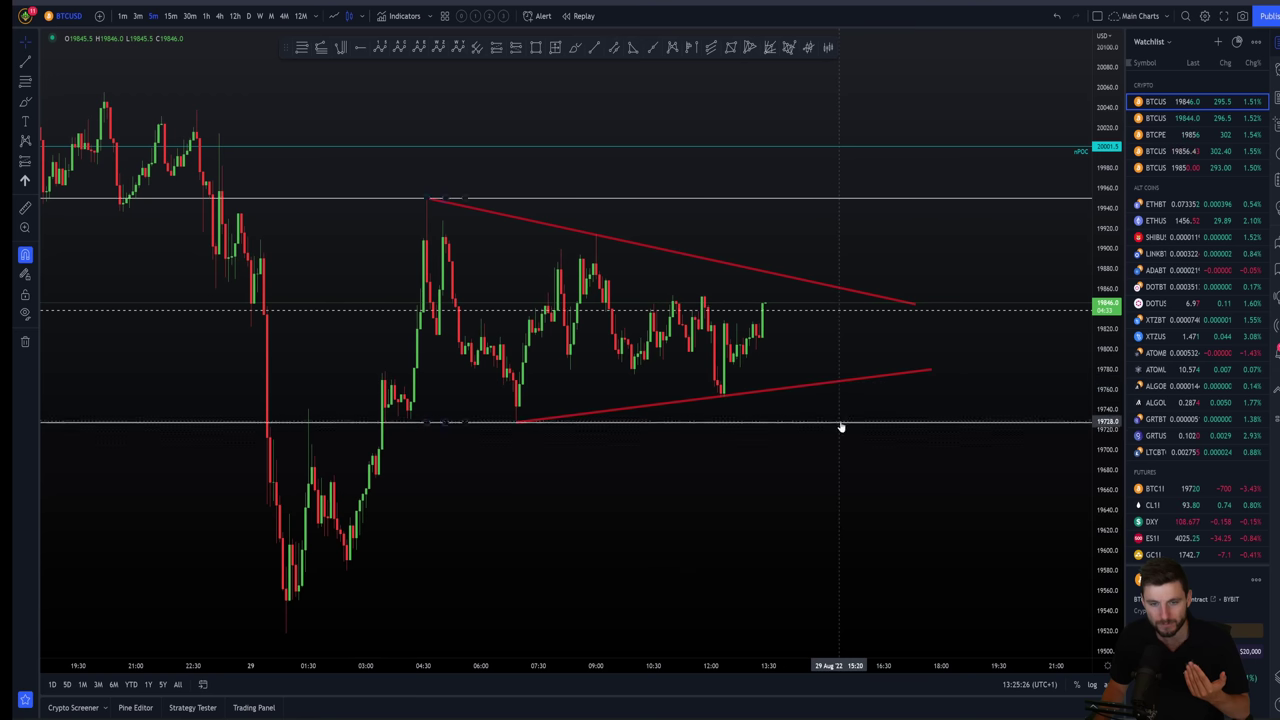
pyautogui.moveTo(875, 405); pyautogui.dragTo(846, 390)
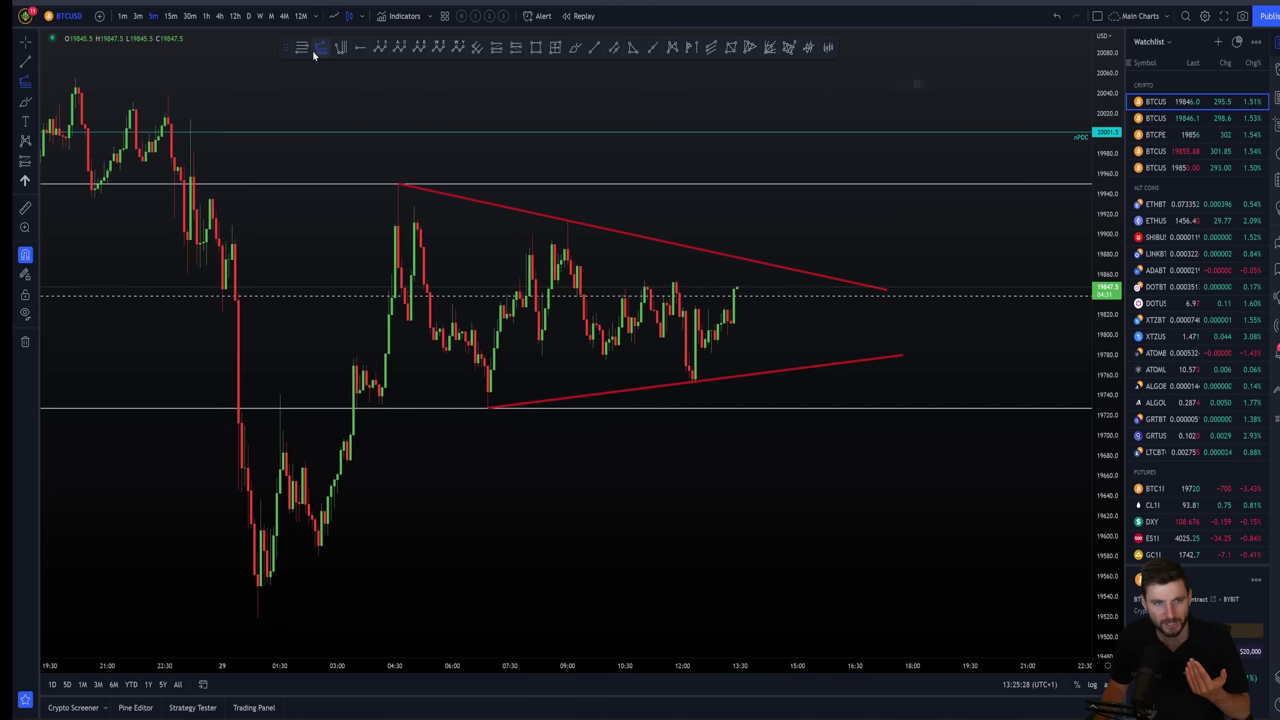
pyautogui.click(258, 618)
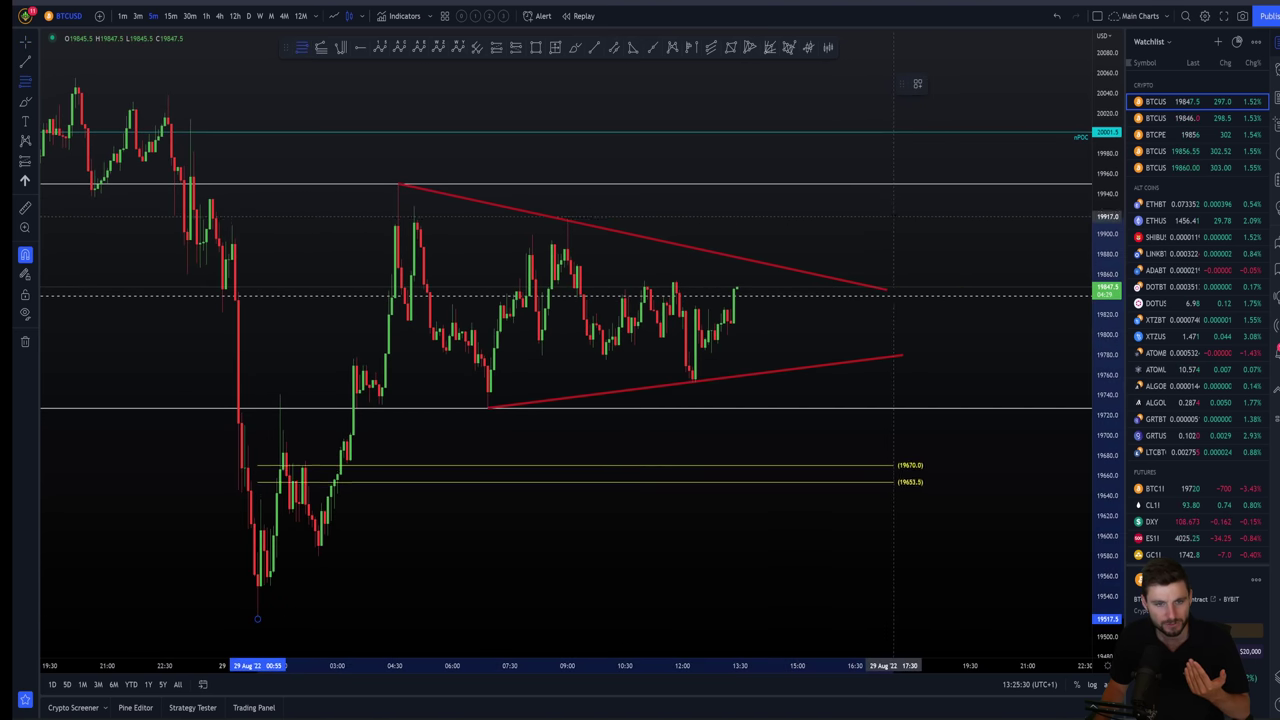
pyautogui.press('Escape')
# Examine the converging trend lines and horizontal range on the 5-minute chart against the earlier sell-off and the nearby levels.
pyautogui.scroll(-2, 940, 375)
pyautogui.moveTo(902, 469); pyautogui.dragTo(884, 378)
pyautogui.moveTo(1111, 311); pyautogui.dragTo(1111, 440)
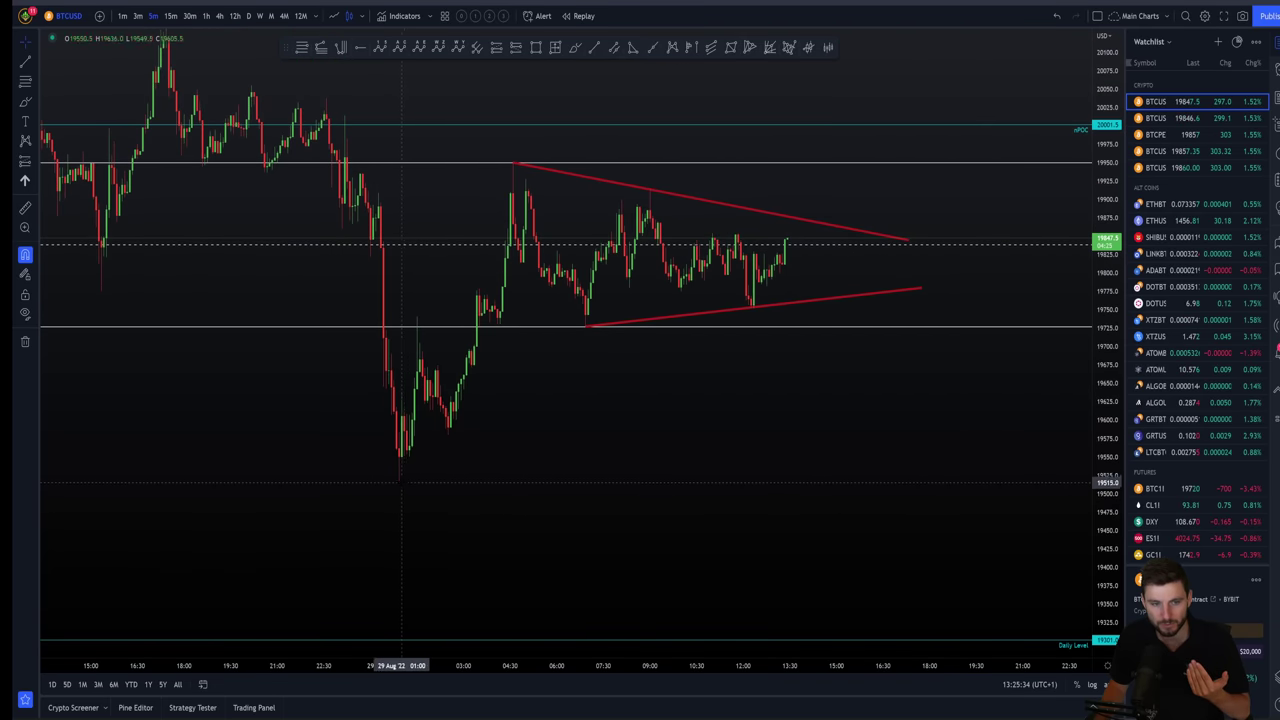
pyautogui.scroll(-2, 943, 460)
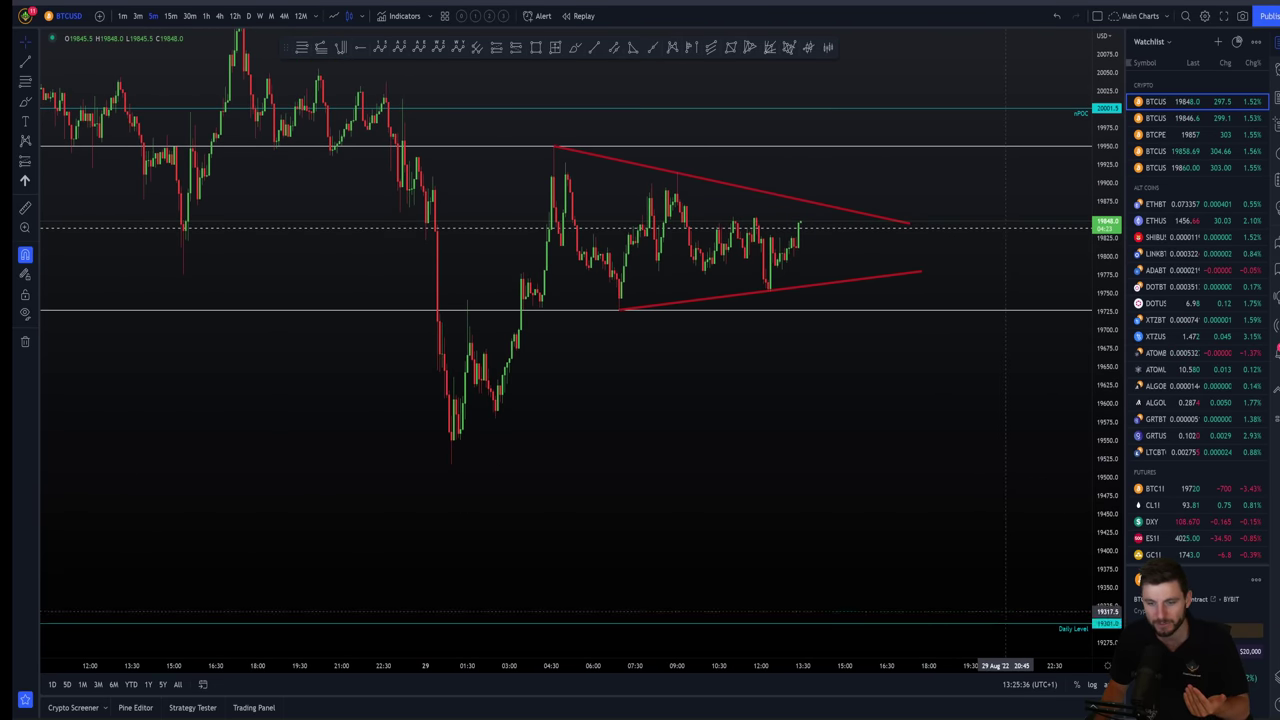
pyautogui.scroll(4, 970, 555)
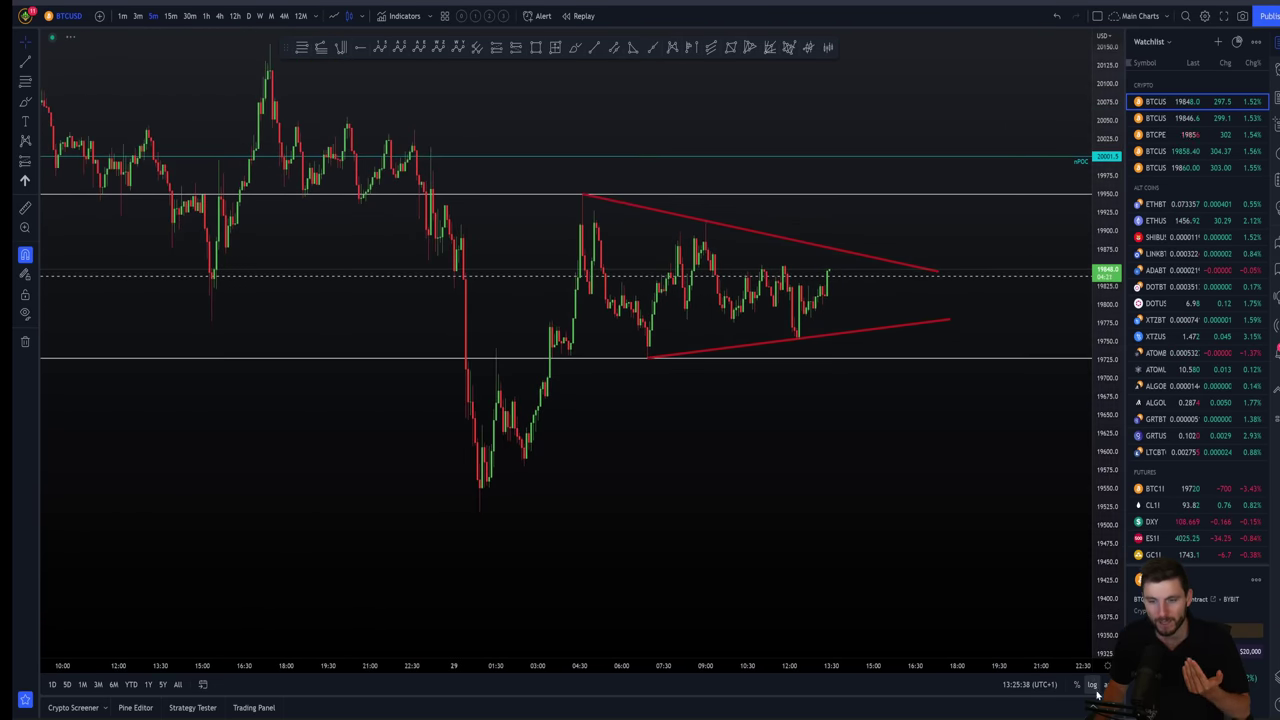
pyautogui.scroll(2, 915, 563)
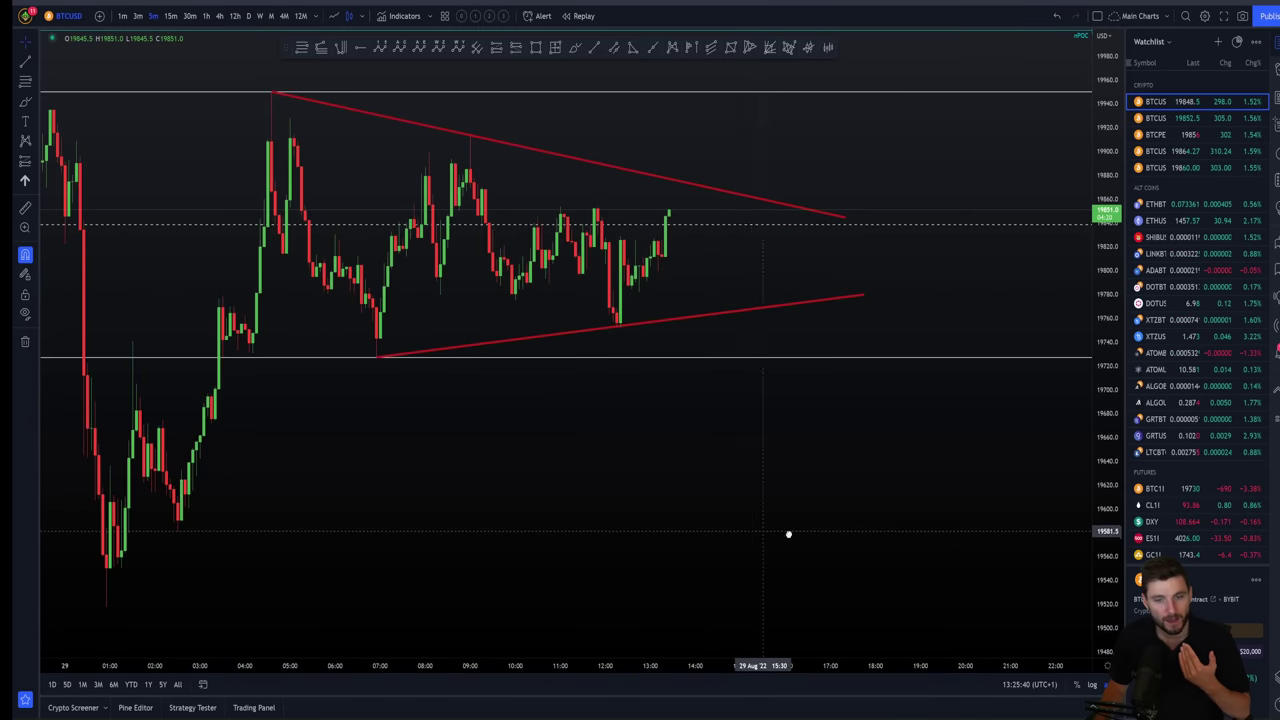
pyautogui.moveTo(784, 534); pyautogui.dragTo(915, 550)
pyautogui.scroll(-2, 911, 547)
pyautogui.hscroll(3, 910, 545)
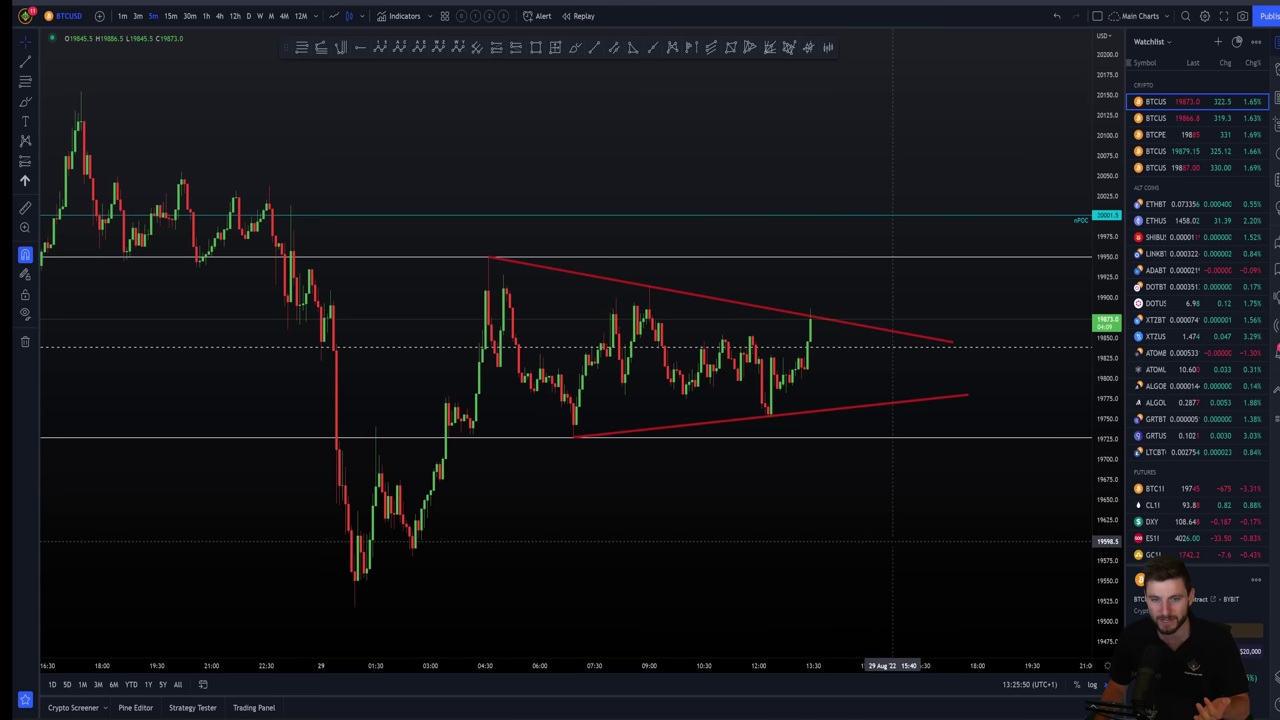
pyautogui.scroll(-1, 875, 530)
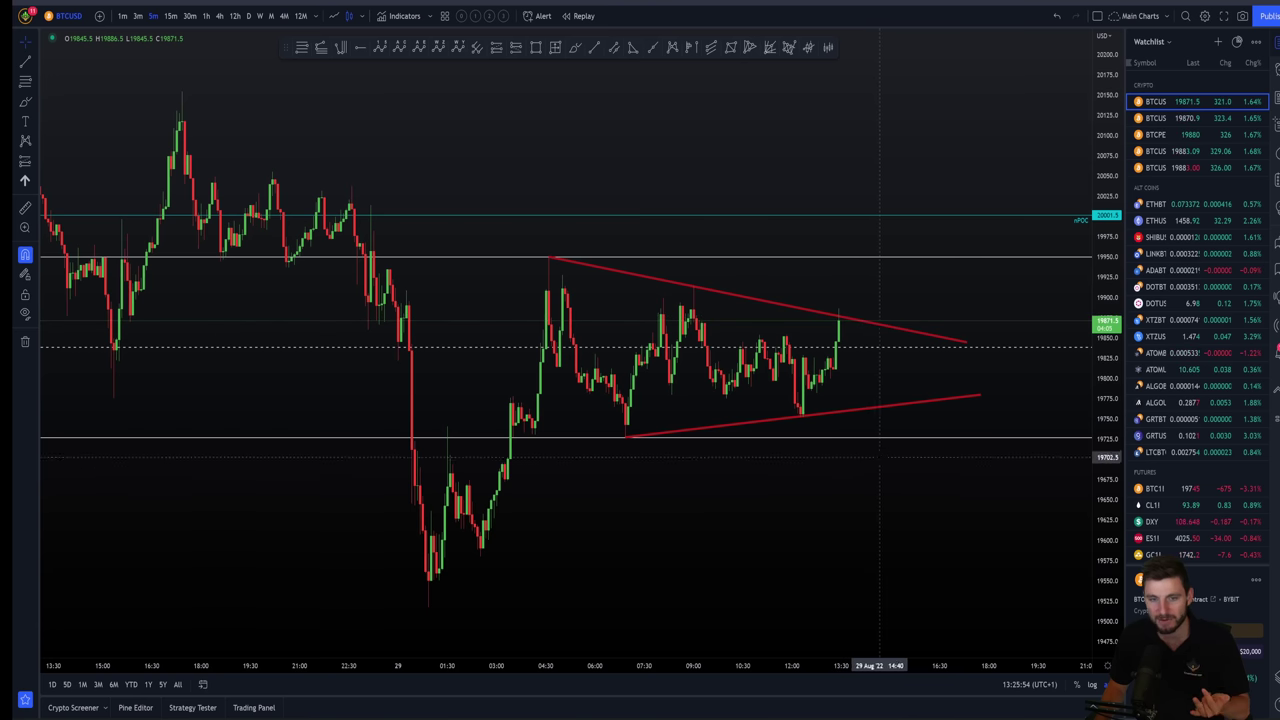
# Compare the 30-minute BTCUSD delta cluster footprint chart with the triangle on the 5-minute candlestick chart.
pyautogui.scroll(1, 897, 497)
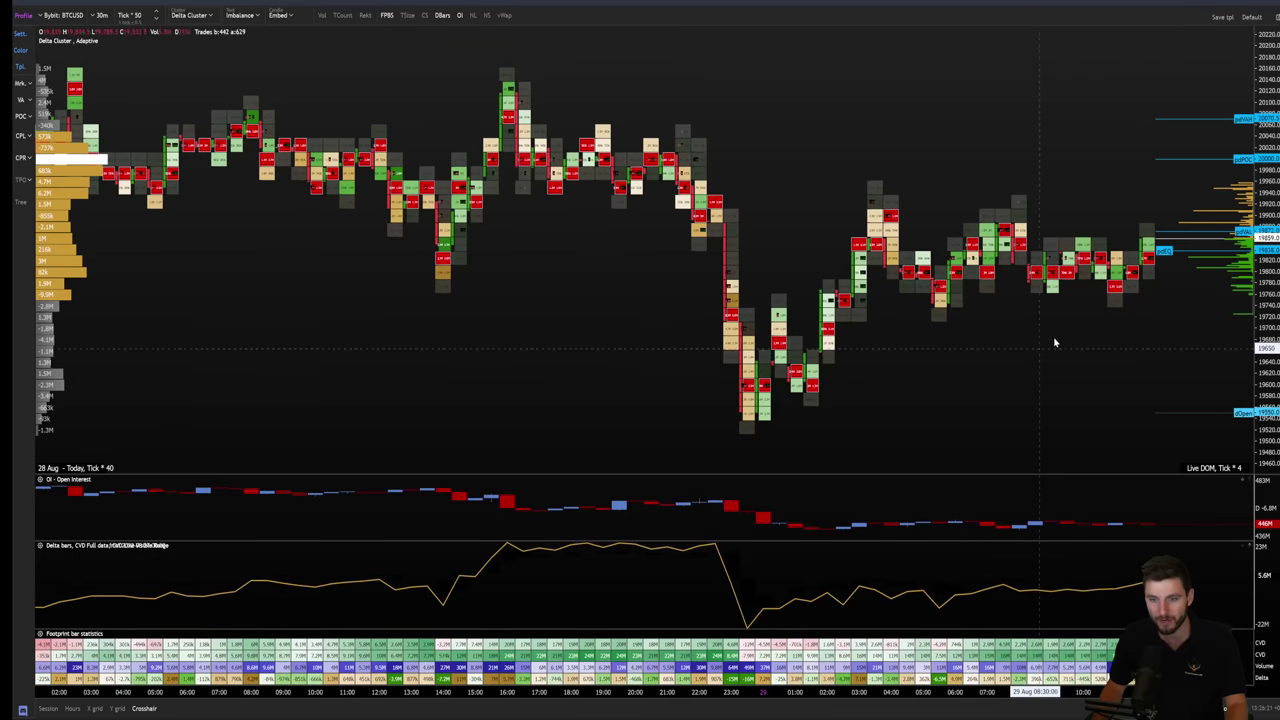
pyautogui.moveTo(1053, 336); pyautogui.dragTo(886, 377)
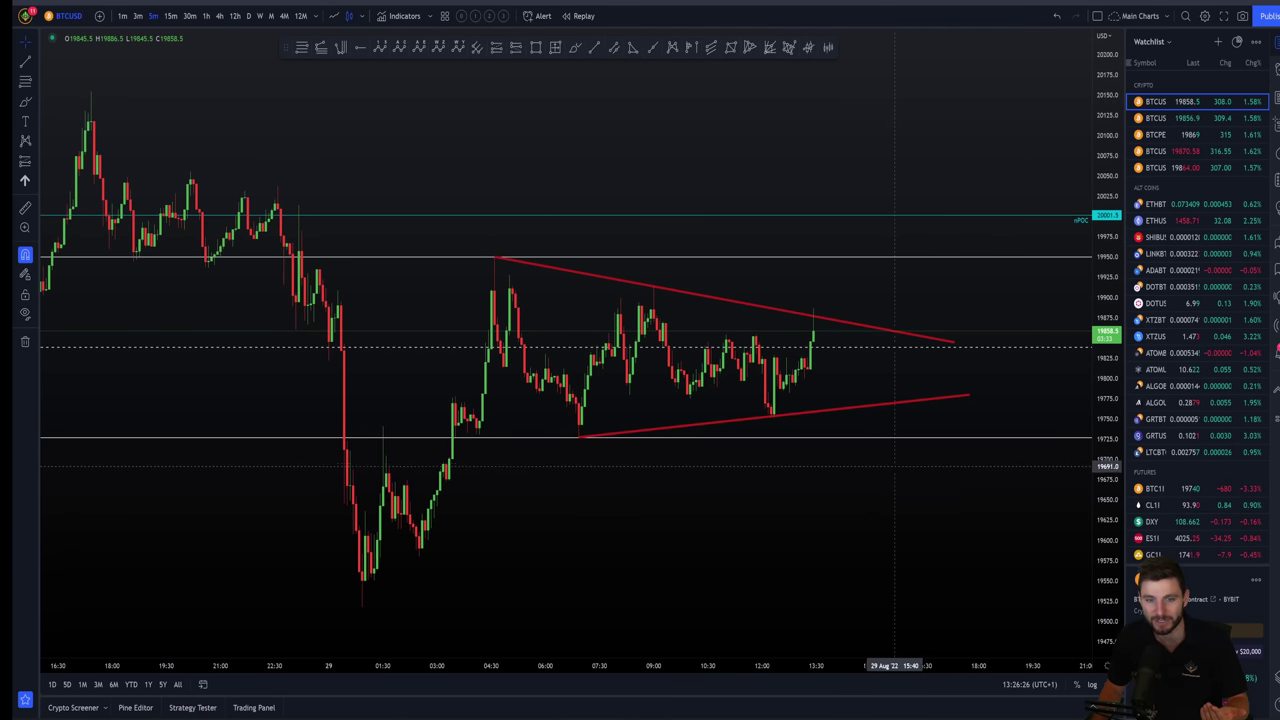
pyautogui.scroll(-3, 895, 466)
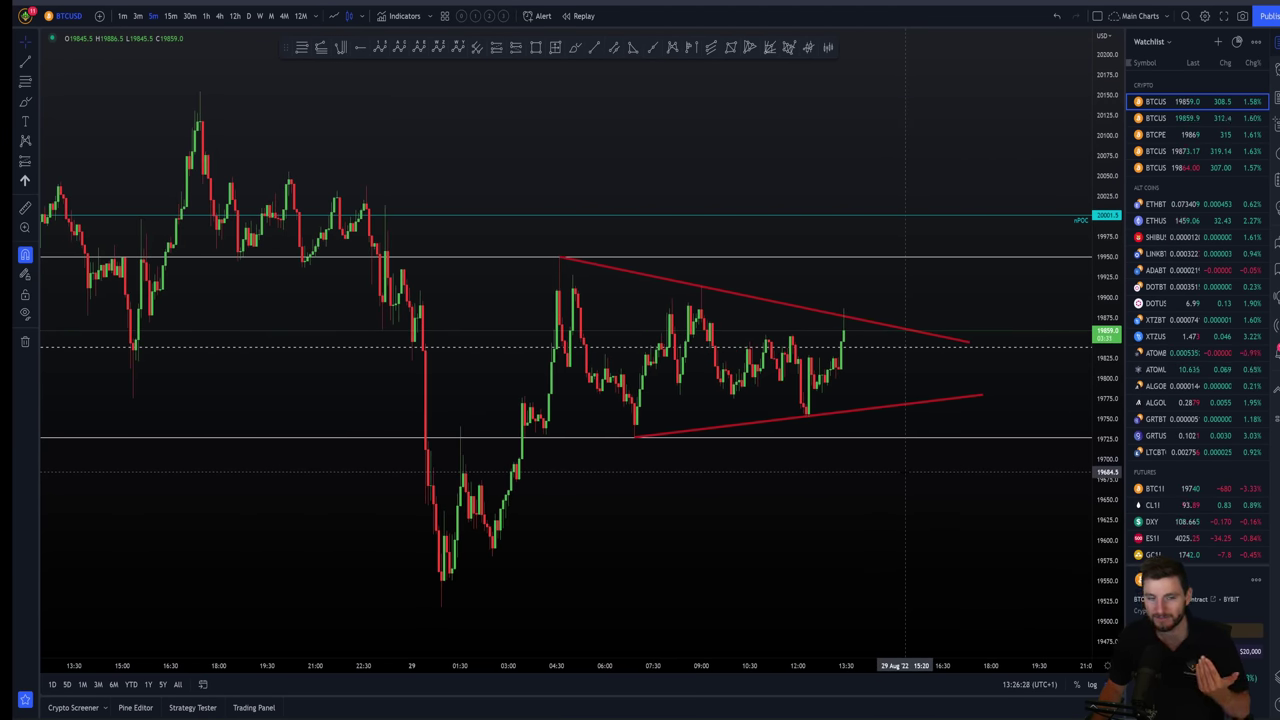
pyautogui.scroll(1, 904, 471)
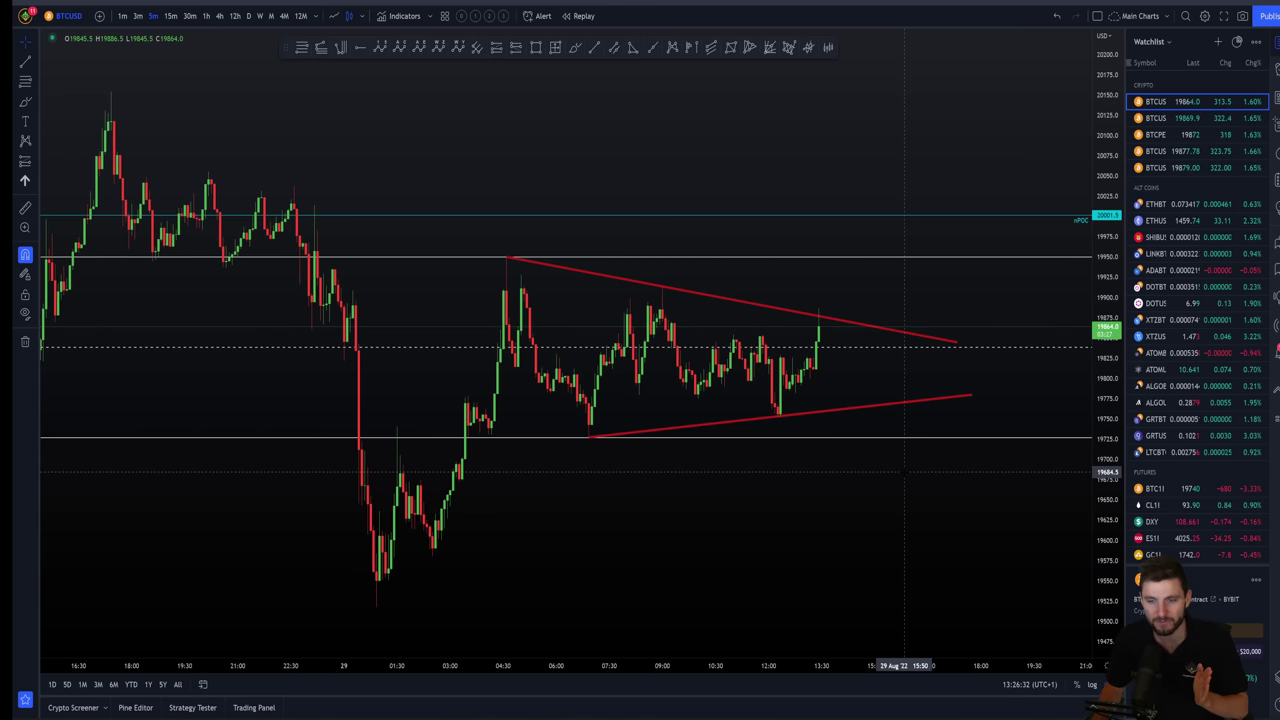
# Switch to Twitter to view the live stream tweet's enlarged chart, and find Champions stream 168 in the ChartChampions portal.
pyautogui.hotkey('alt', 'Tab')
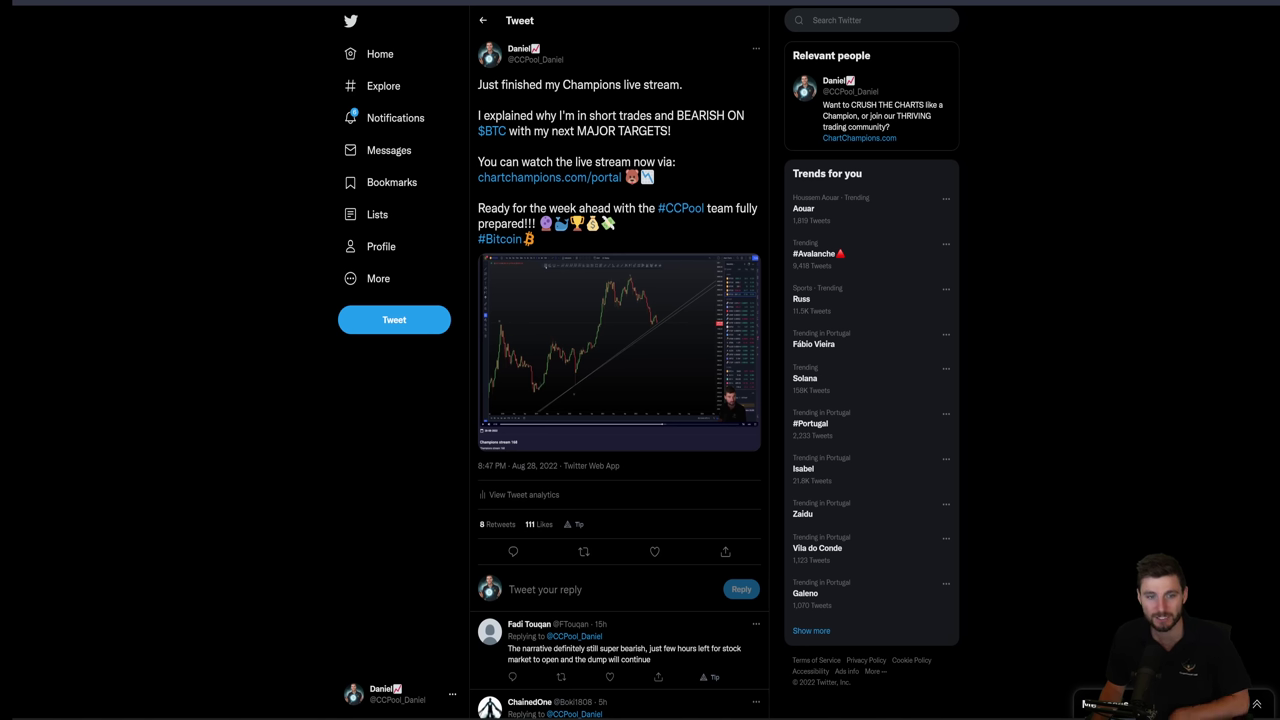
pyautogui.click(606, 335)
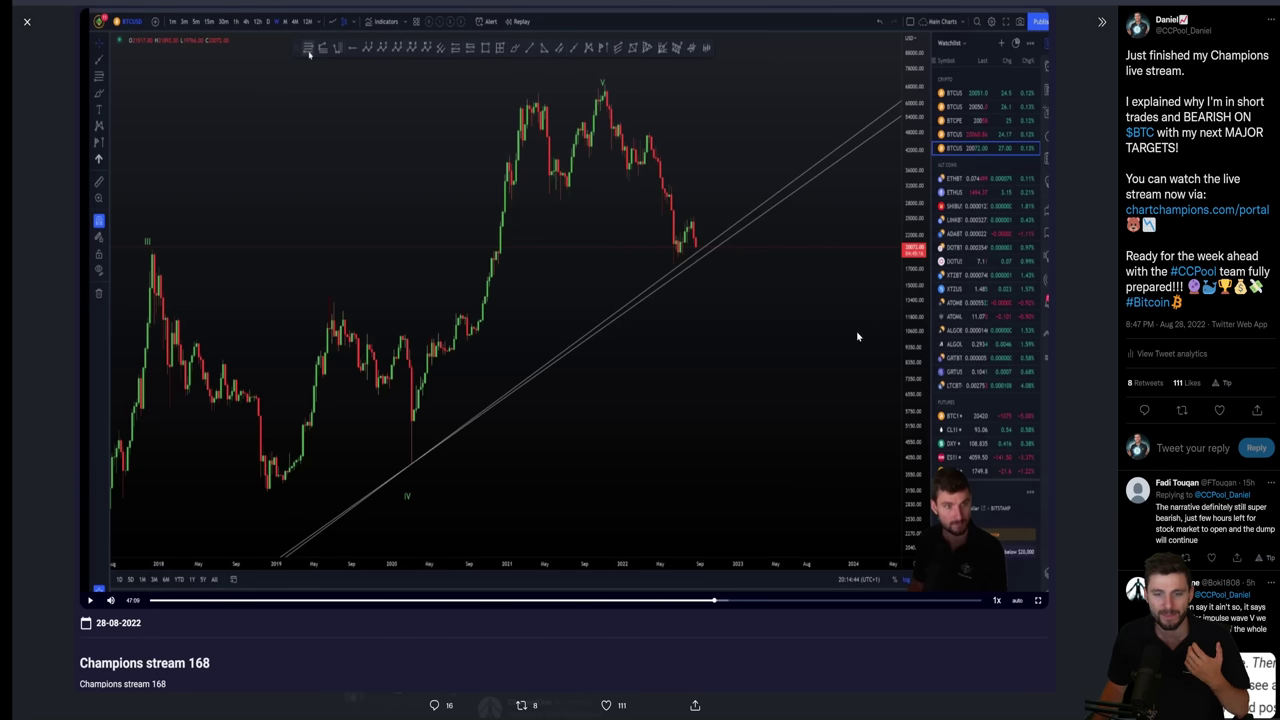
pyautogui.click(1193, 217)
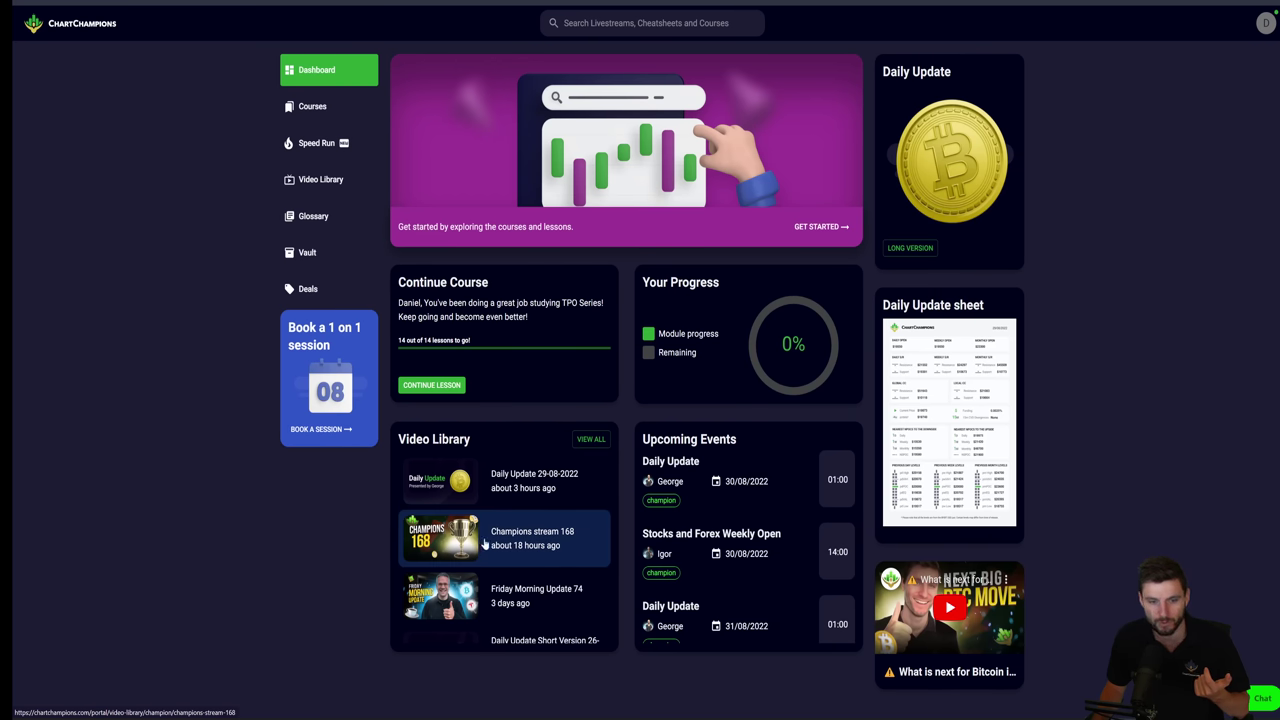
pyautogui.click(597, 532)
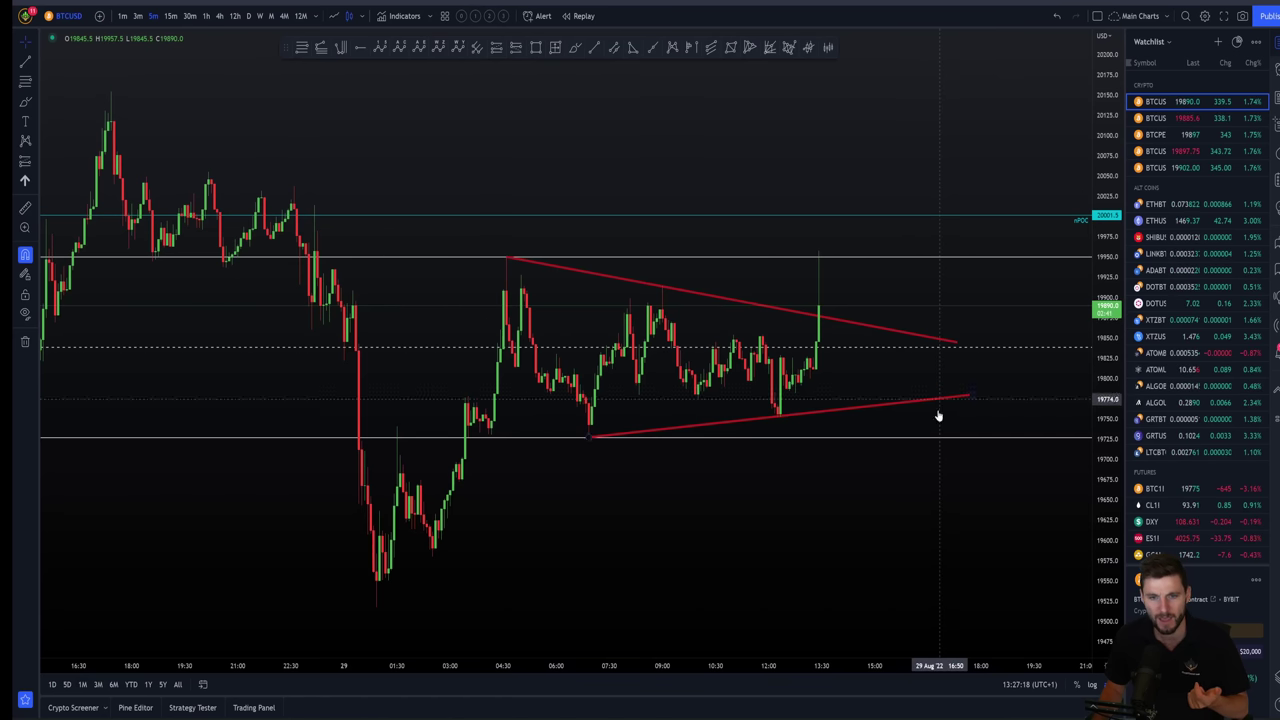
# Delete both red trend lines from the BTCUSD 5-minute chart, keeping the horizontal parallel channel.
pyautogui.scroll(-5, 932, 547)
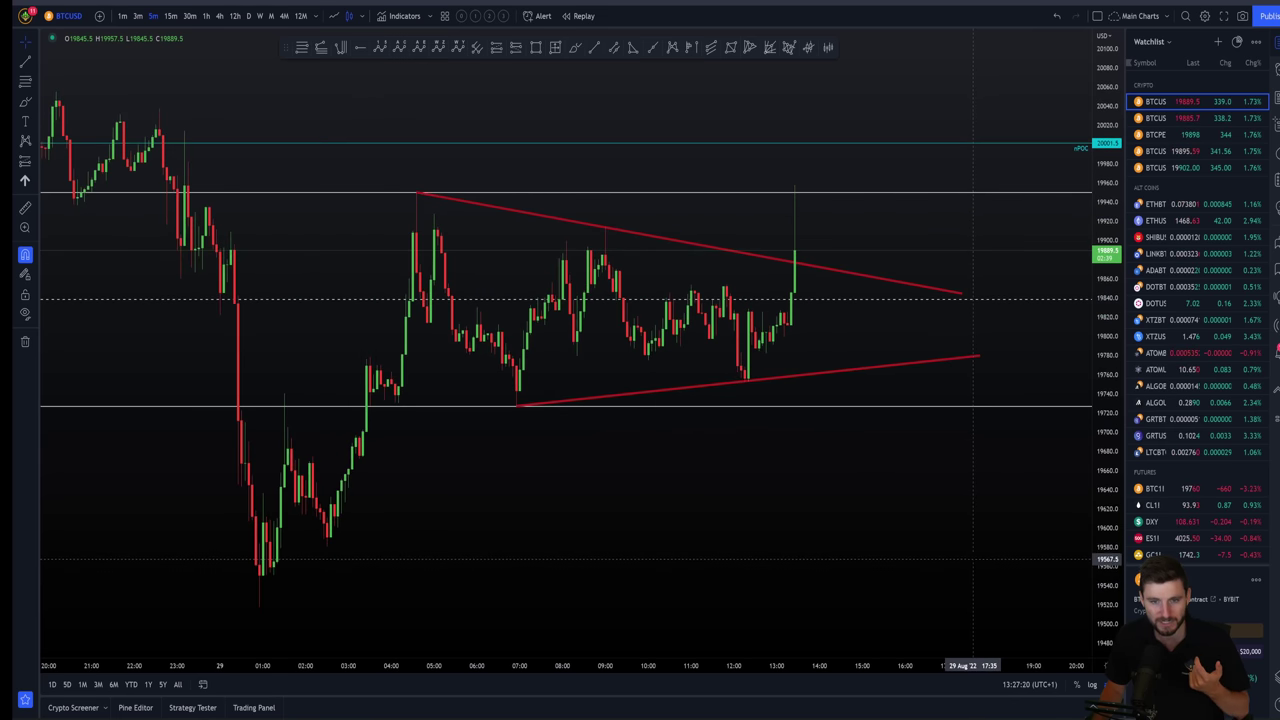
pyautogui.scroll(1, 920, 545)
pyautogui.scroll(-1, 860, 405)
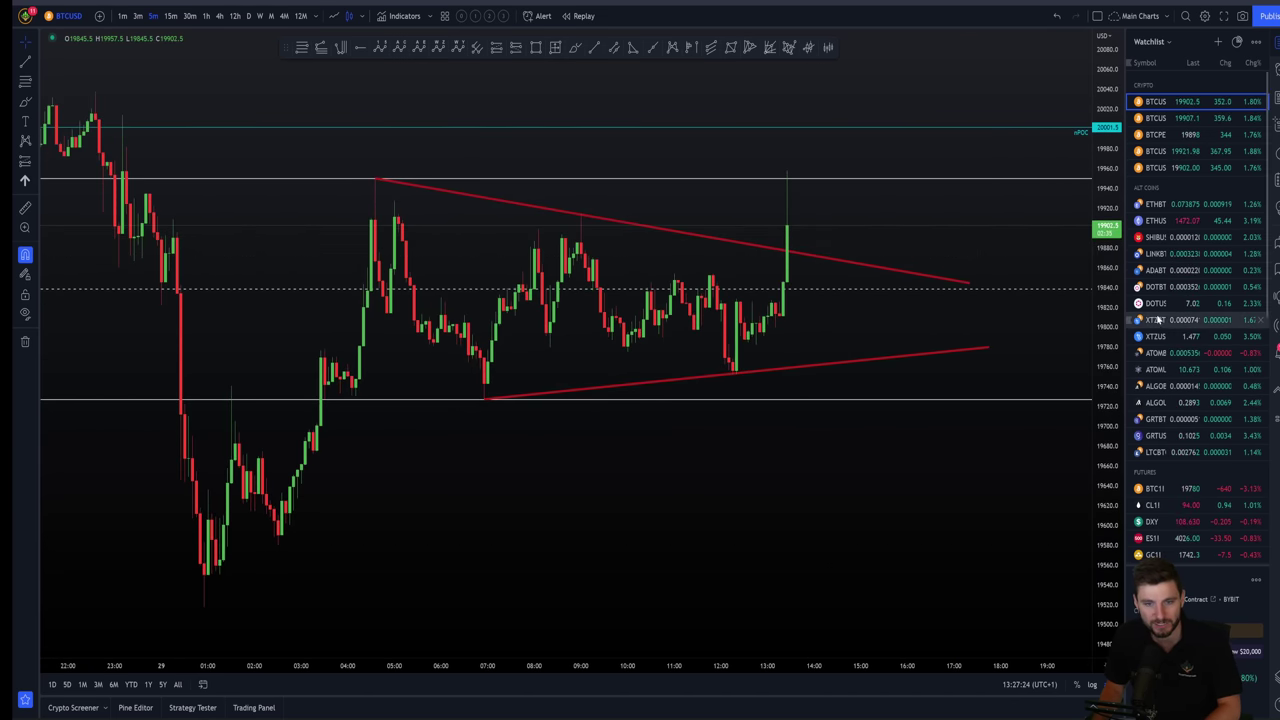
pyautogui.moveTo(1108, 249); pyautogui.dragTo(1108, 268)
pyautogui.moveTo(1003, 300); pyautogui.dragTo(991, 373)
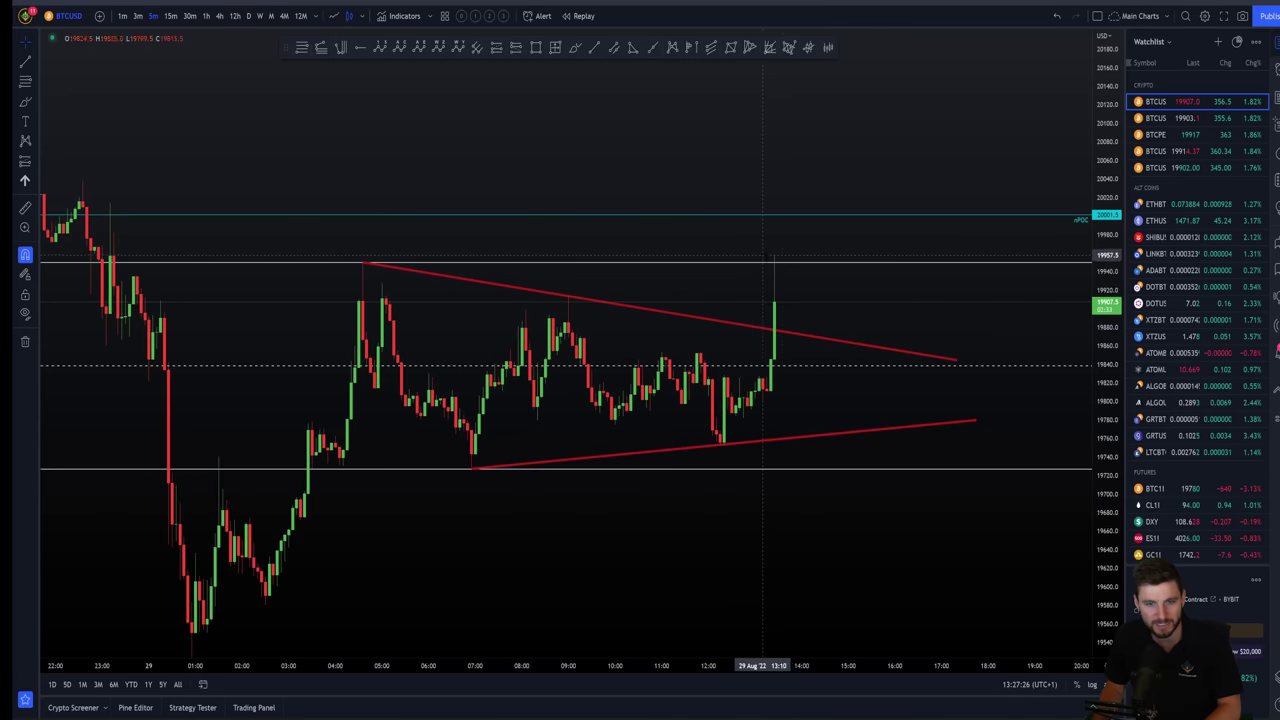
pyautogui.click(746, 326)
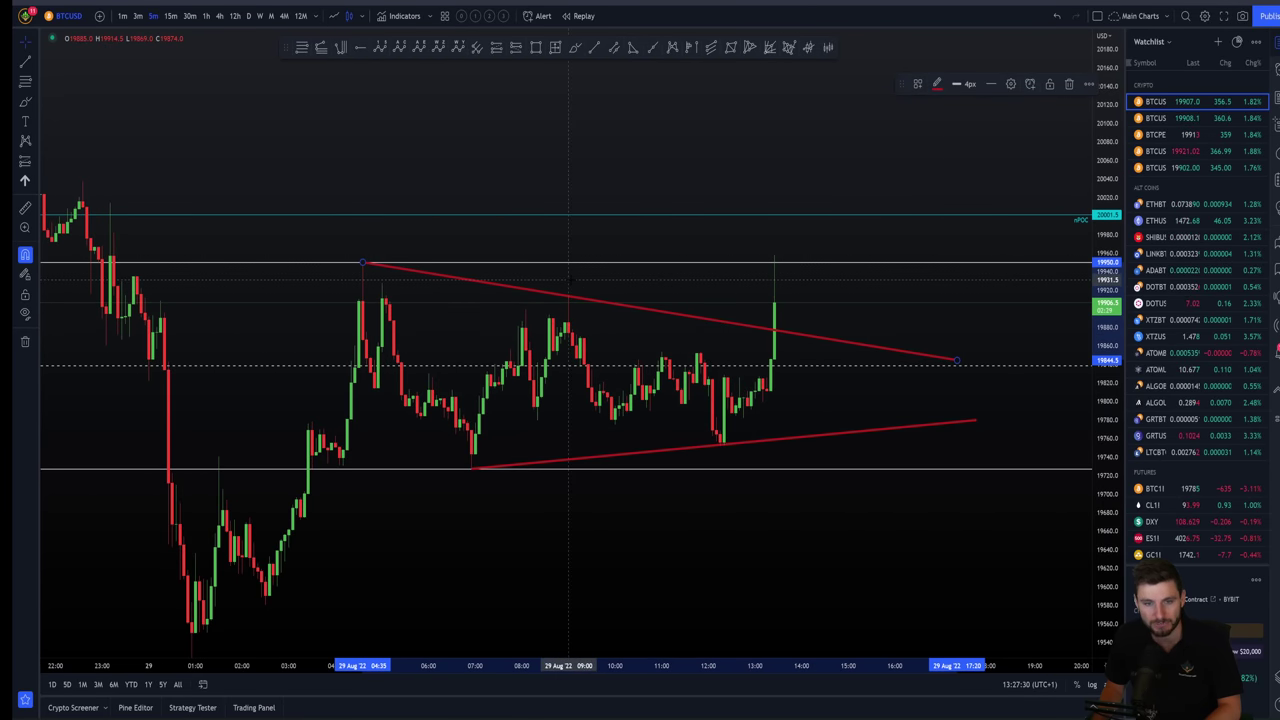
pyautogui.press('Delete')
pyautogui.click(800, 440)
pyautogui.press('Delete')
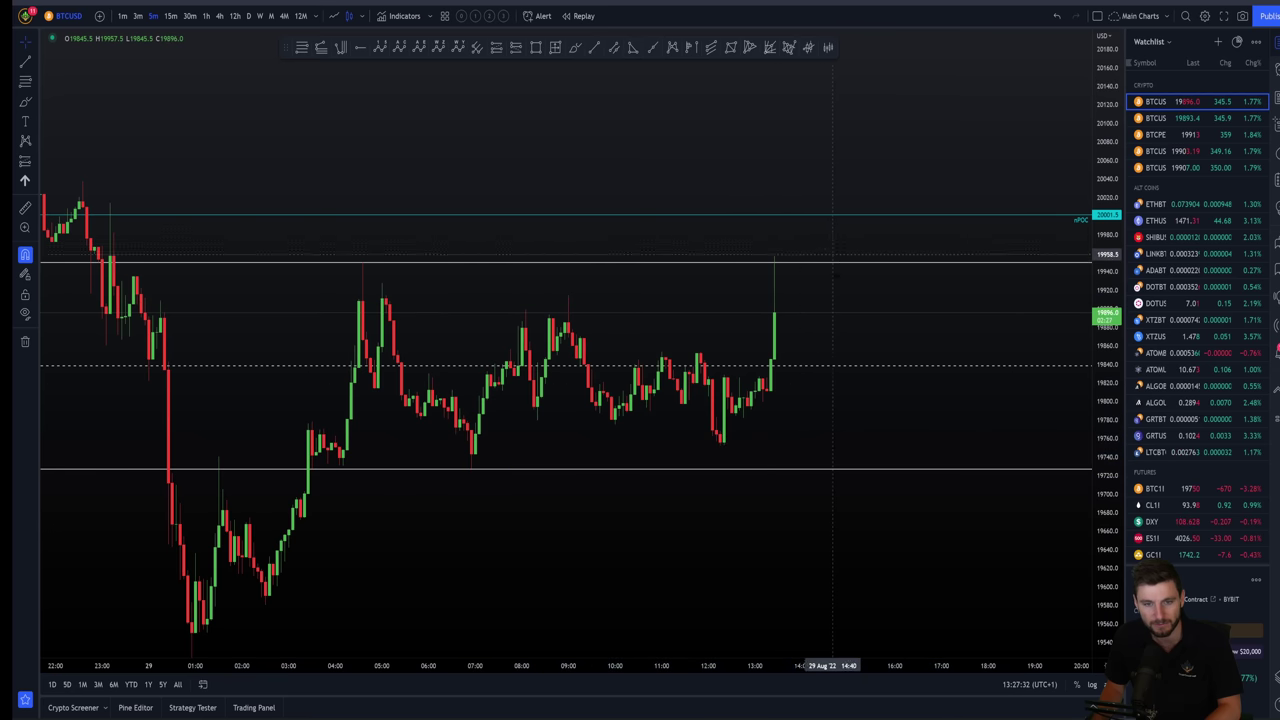
# Switch to the BTCUSD footprint chart and set it to the 2-minute interval to examine the latest upward push and open interest.
pyautogui.moveTo(800, 440); pyautogui.dragTo(897, 440)
pyautogui.scroll(-3, 1006, 360)
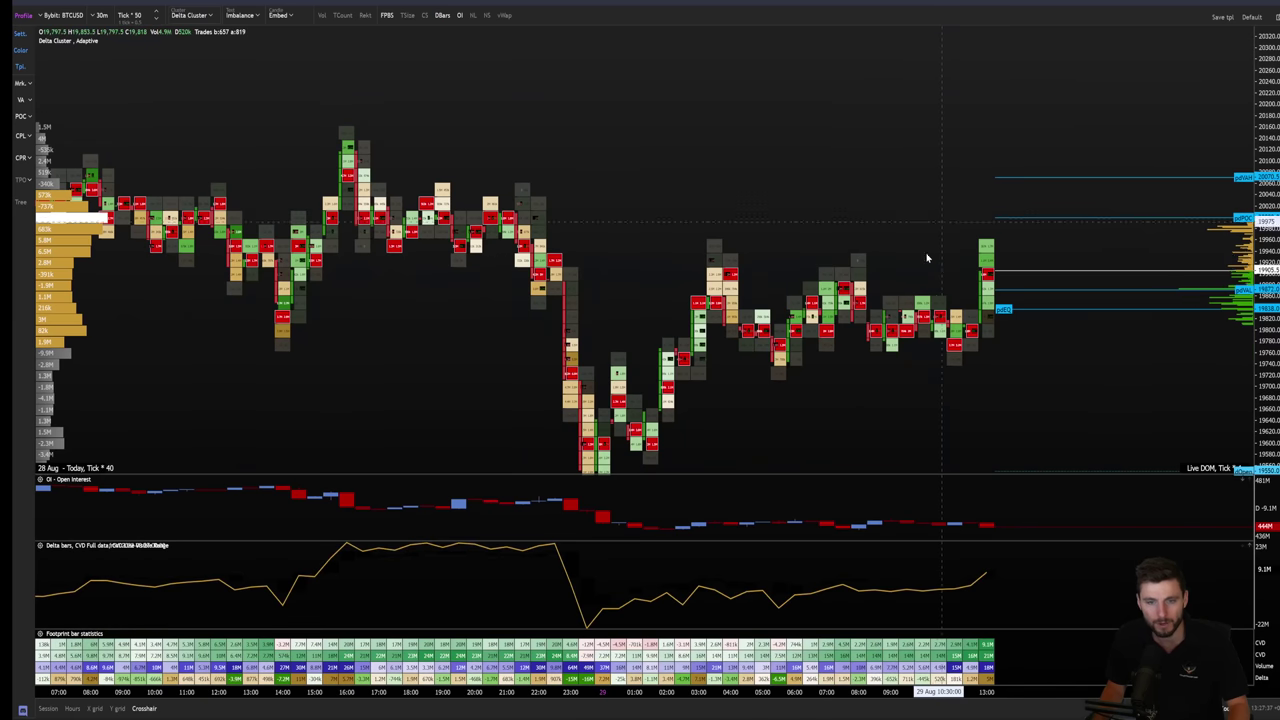
pyautogui.scroll(5, 927, 258)
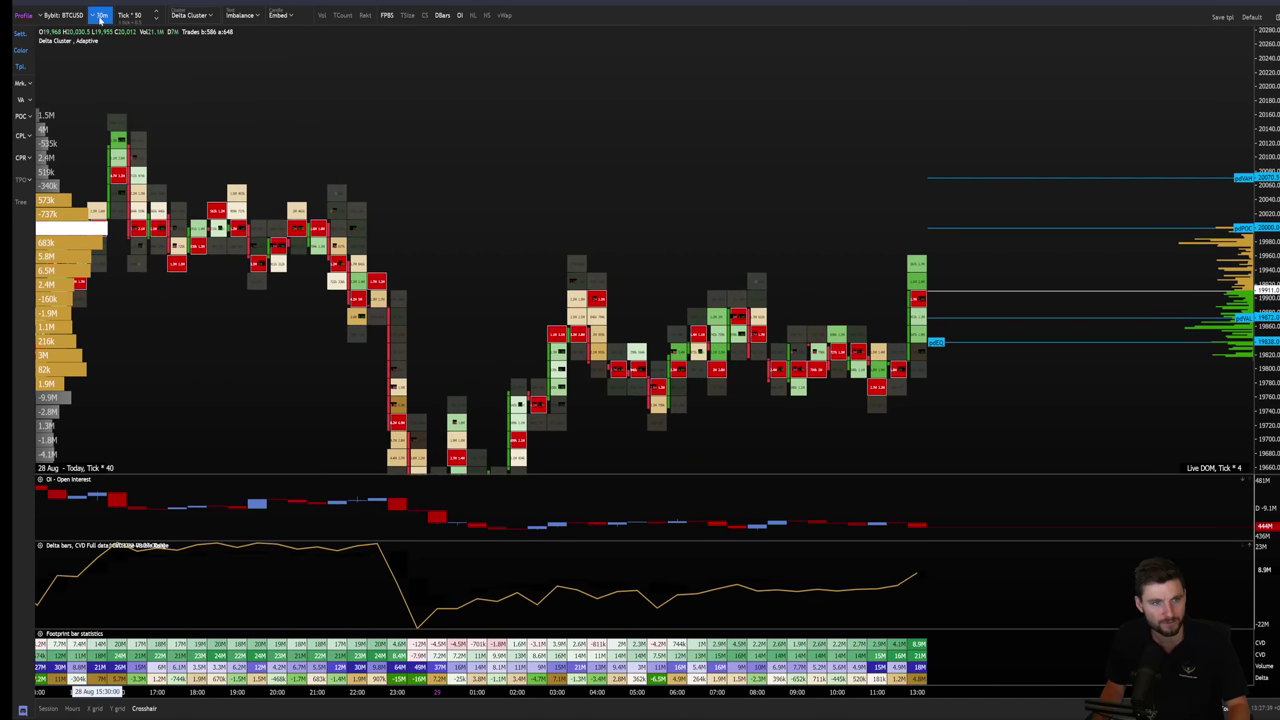
pyautogui.click(100, 15)
pyautogui.click(163, 59)
pyautogui.moveTo(937, 240); pyautogui.dragTo(674, 346)
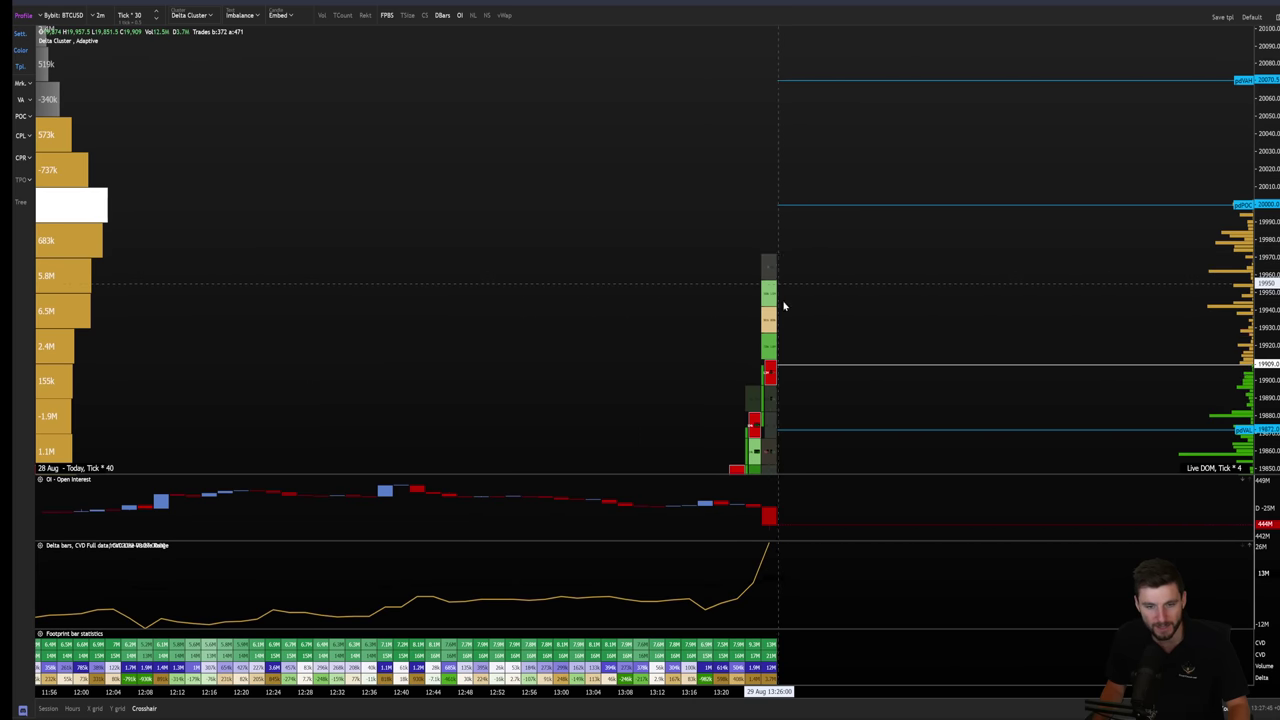
pyautogui.scroll(-8, 780, 286)
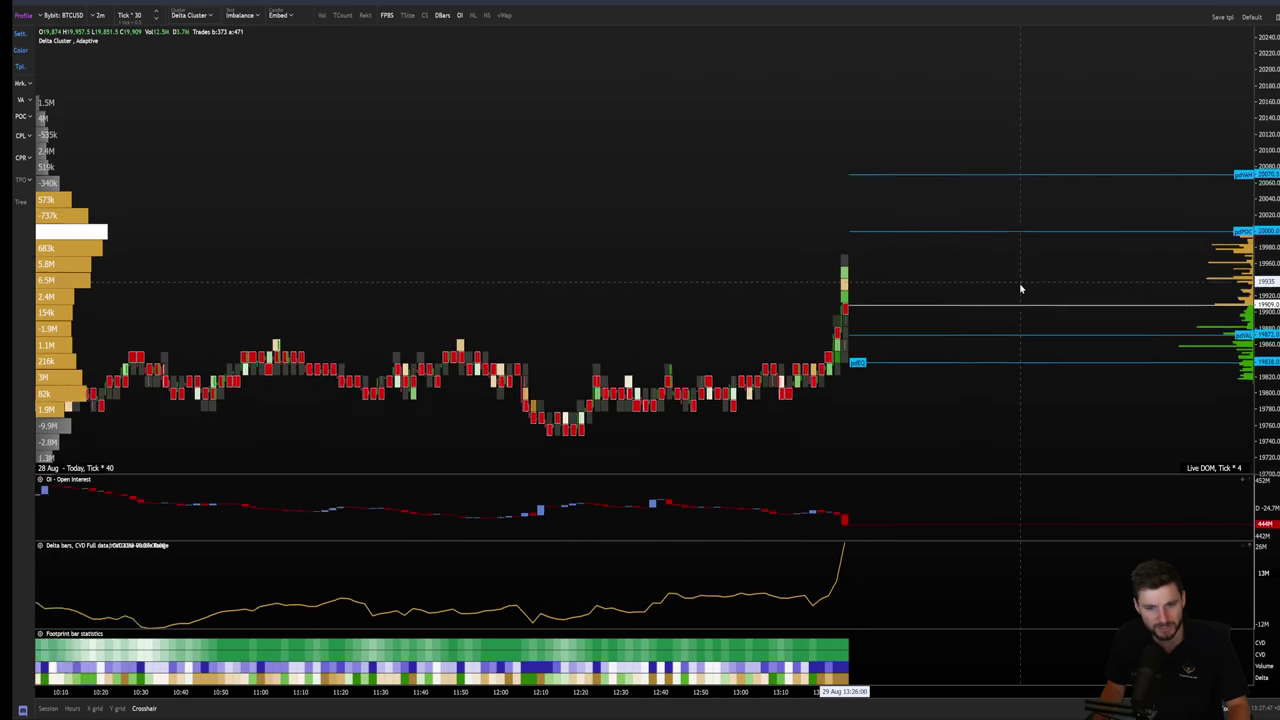
pyautogui.scroll(-3, 907, 363)
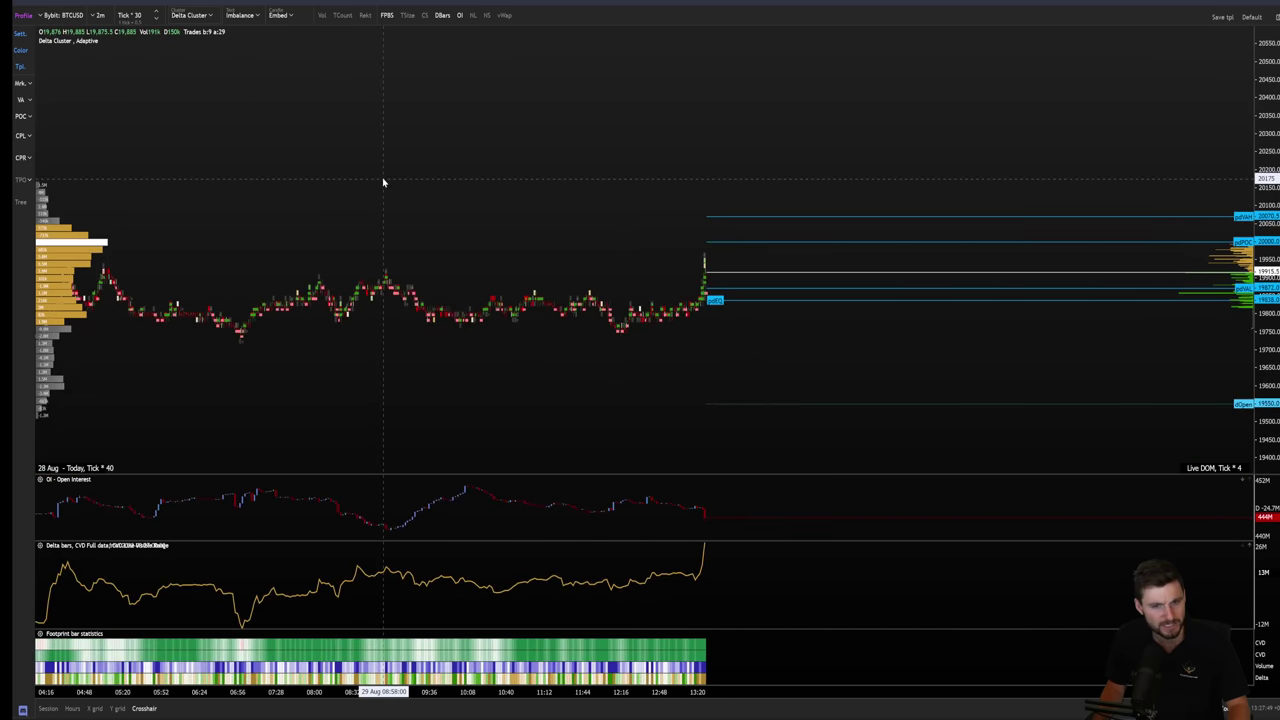
# Return the footprint chart to the 30-minute interval and compare the latest rise with the 5-minute candlestick chart.
pyautogui.moveTo(1057, 343); pyautogui.dragTo(822, 432)
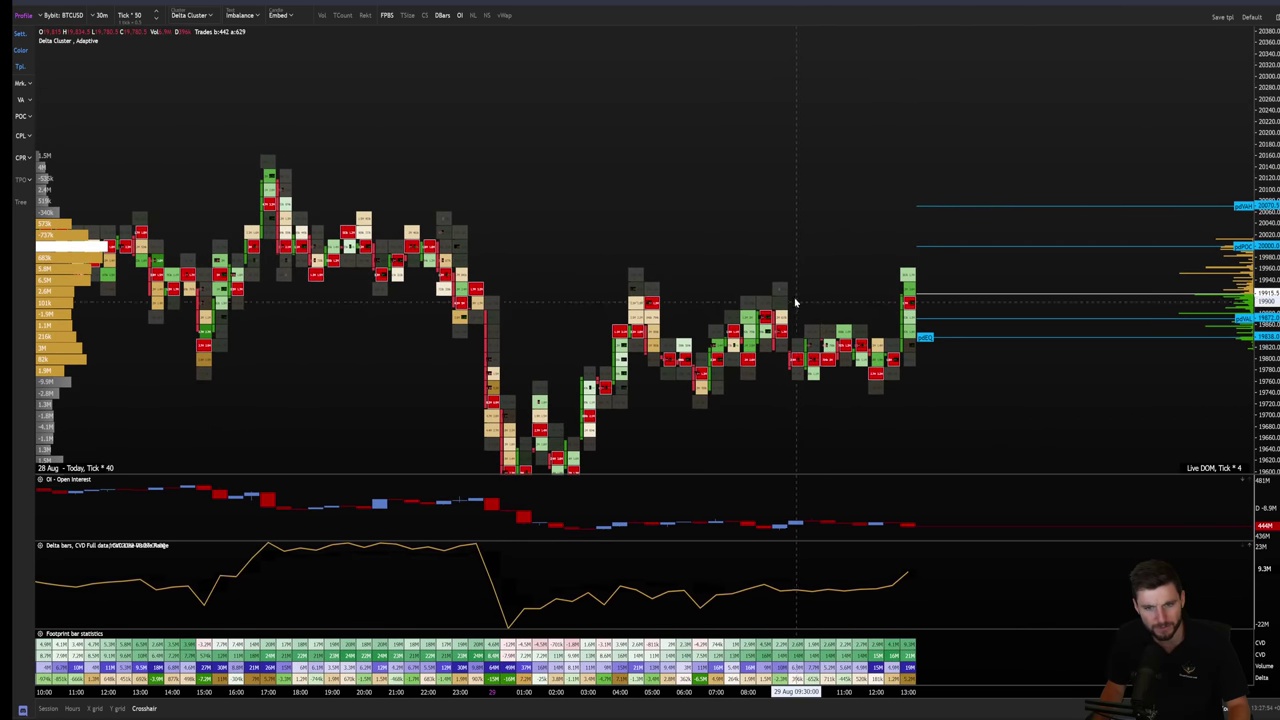
pyautogui.hotkey('alt', 'Tab')
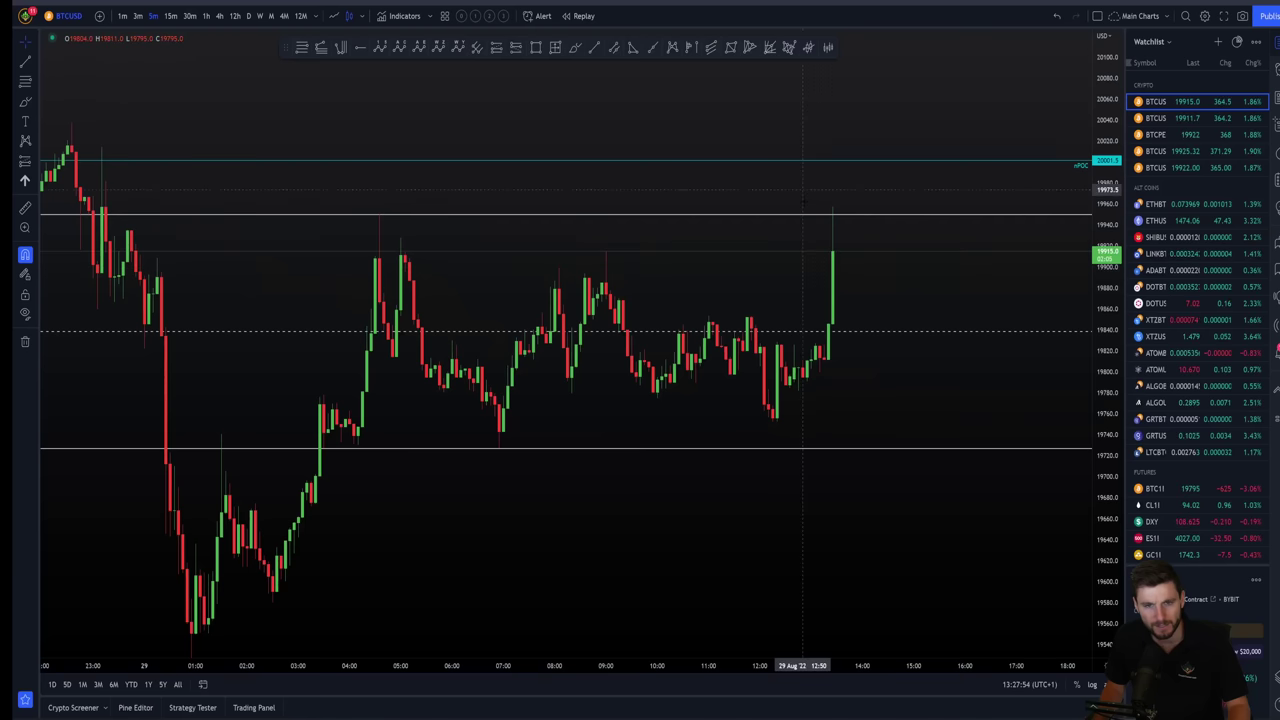
pyautogui.hotkey('alt', 'Tab')
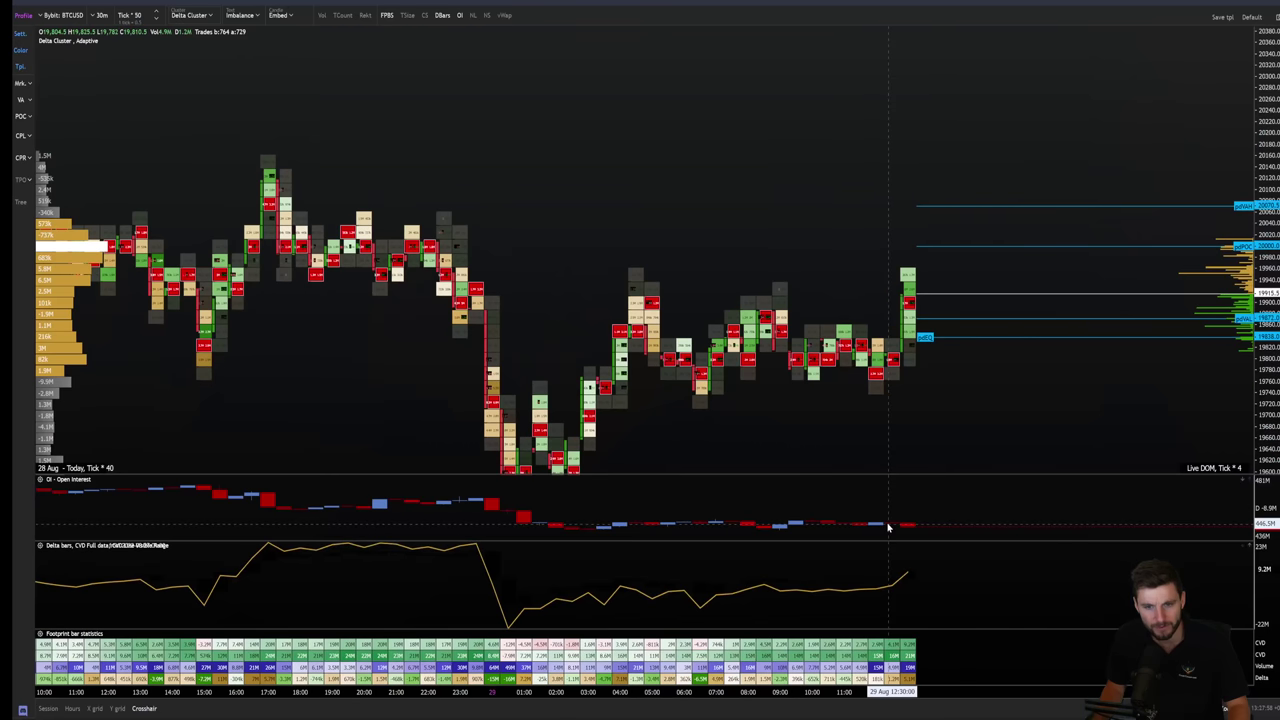
pyautogui.moveTo(960, 437)
pyautogui.mouseDown()
pyautogui.moveTo(1043, 357)
pyautogui.moveTo(1060, 360)
pyautogui.moveTo(971, 448)
pyautogui.mouseUp()
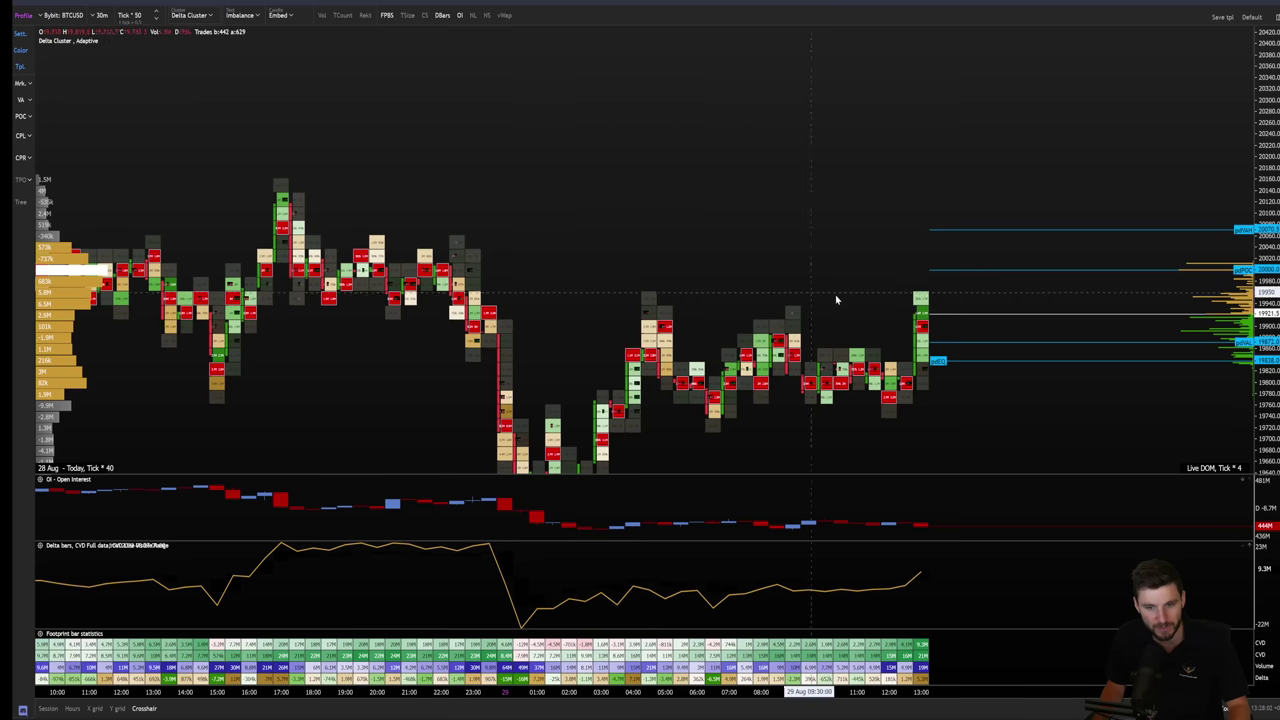
# Switch to the candlestick chart and compare the latest Bitcoin rise across the Coinbase, FTX BTCPERP and Bybit BTCUSD watchlist symbols.
pyautogui.moveTo(1000, 376); pyautogui.dragTo(962, 393)
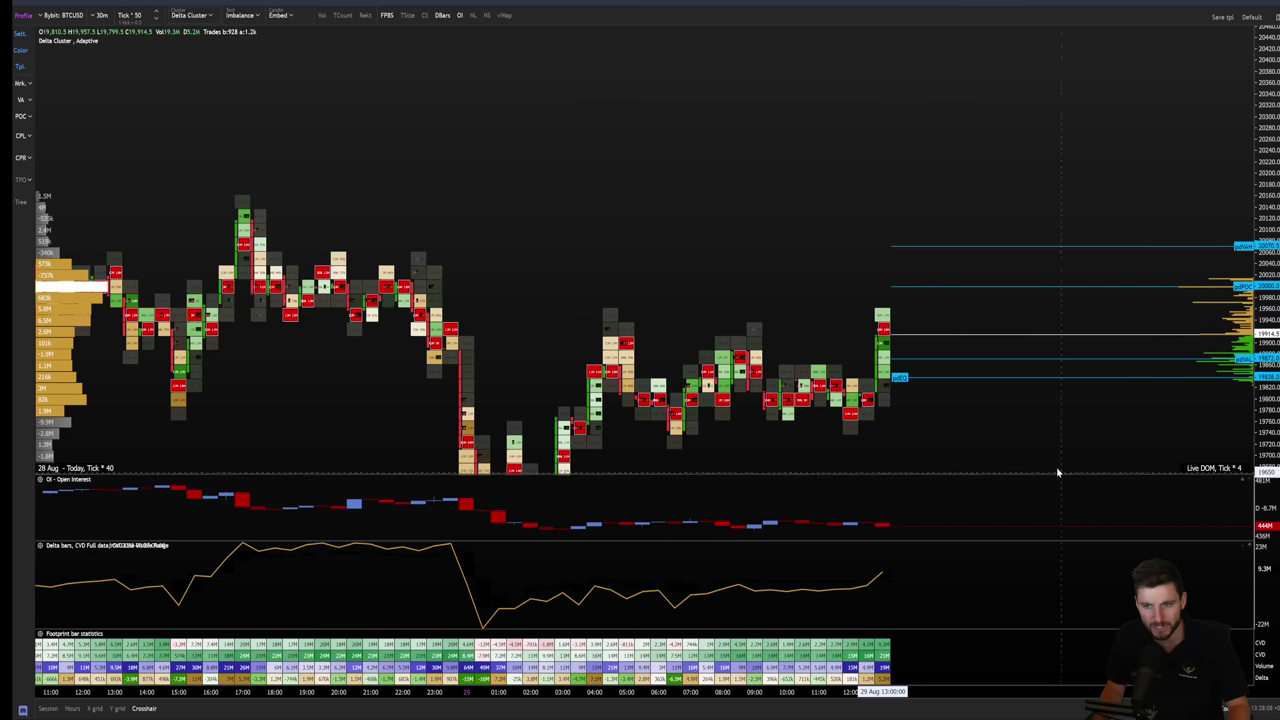
pyautogui.hotkey('alt', 'Tab')
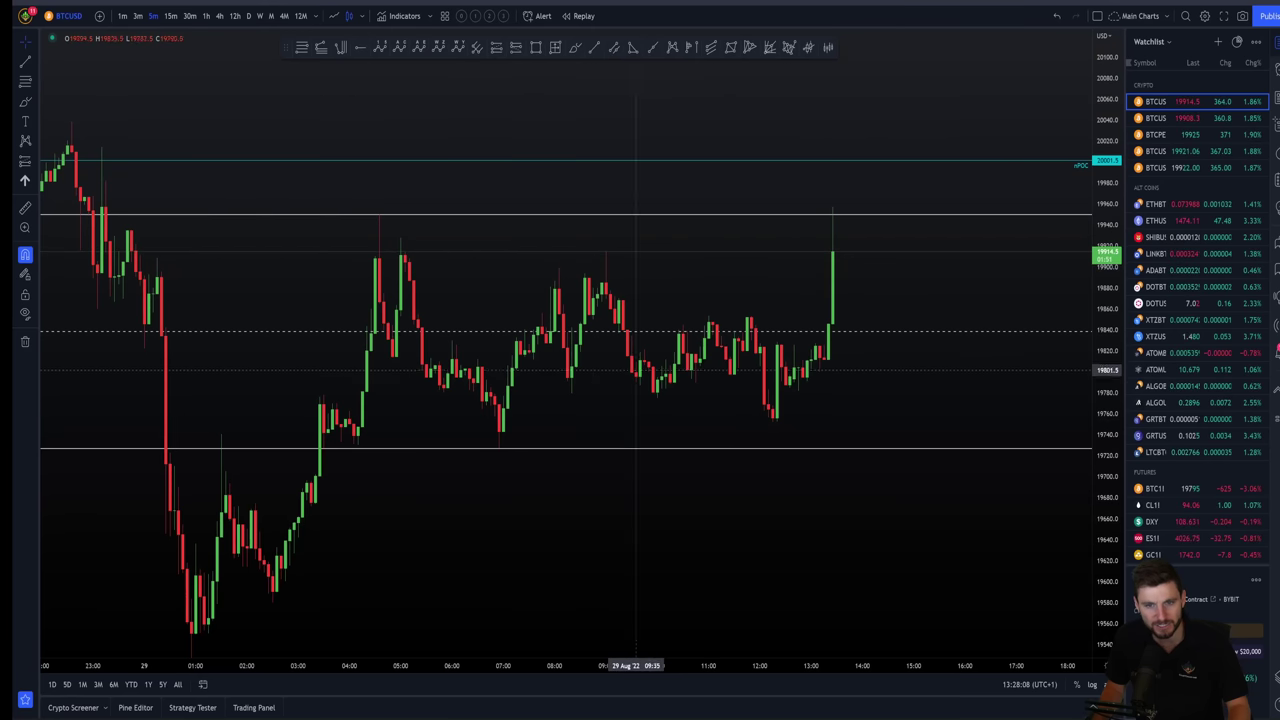
pyautogui.click(1160, 152)
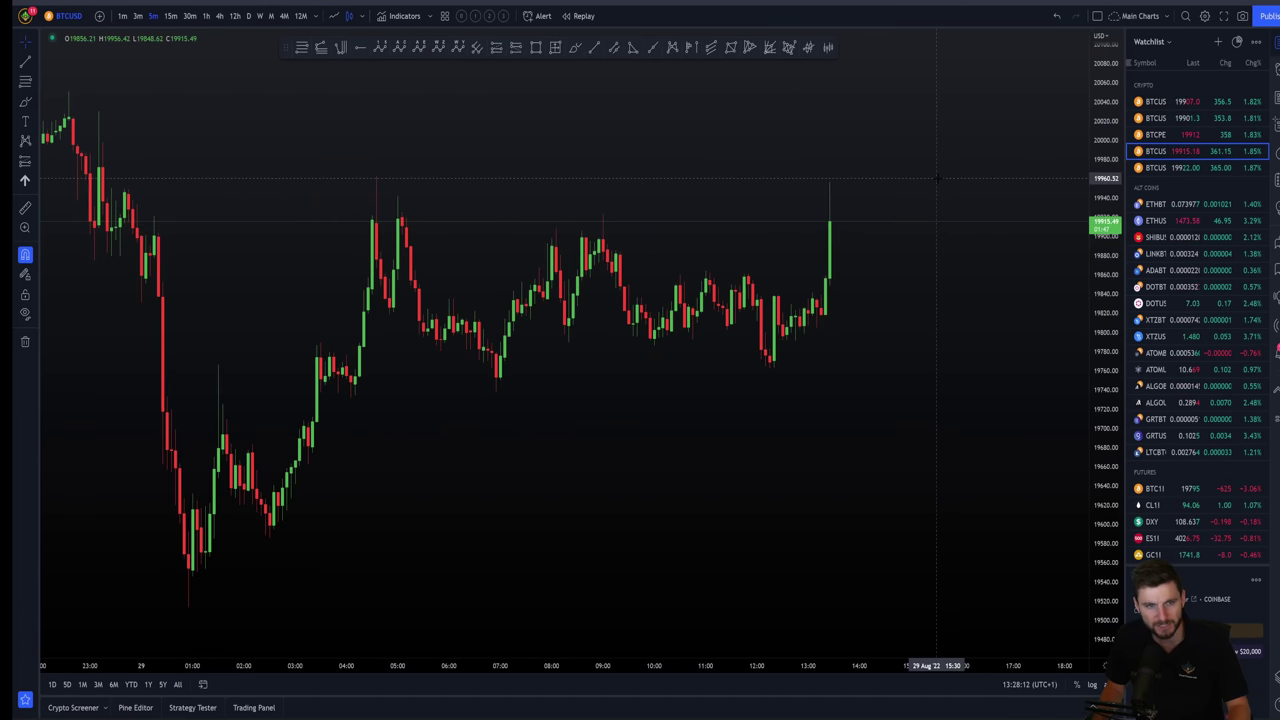
pyautogui.press('Down')
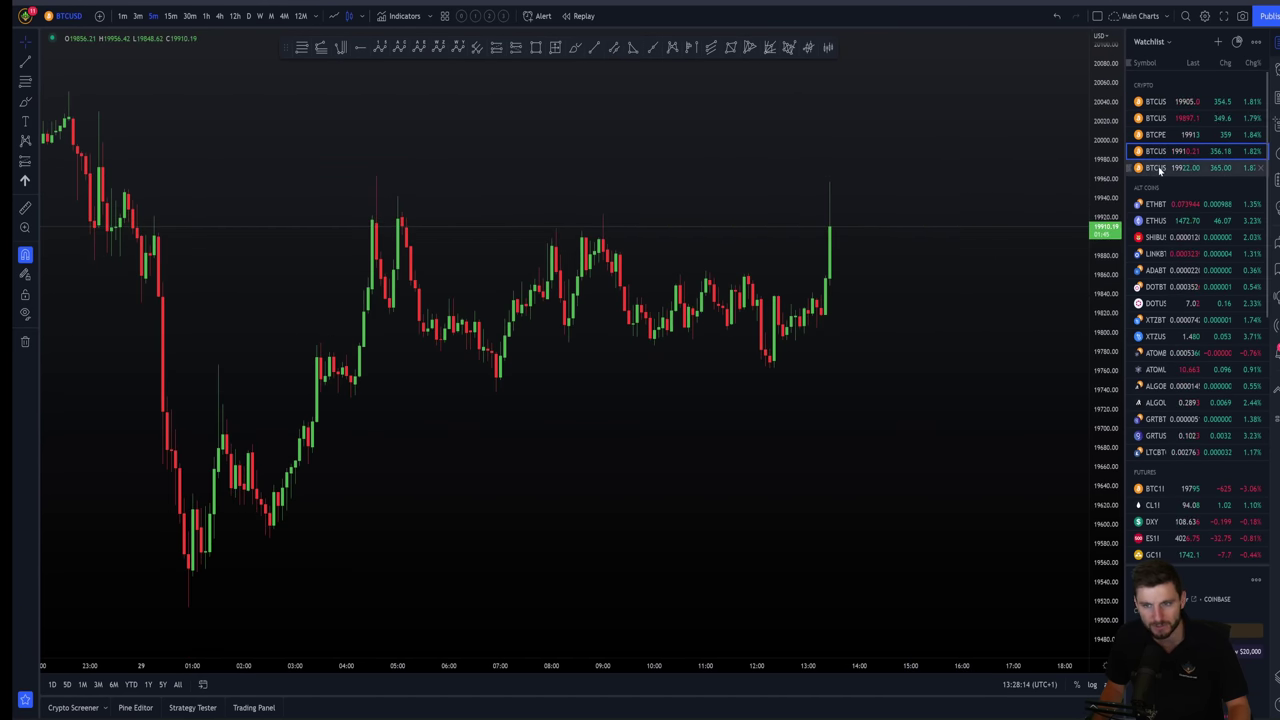
pyautogui.press('Up')
pyautogui.press('Up')
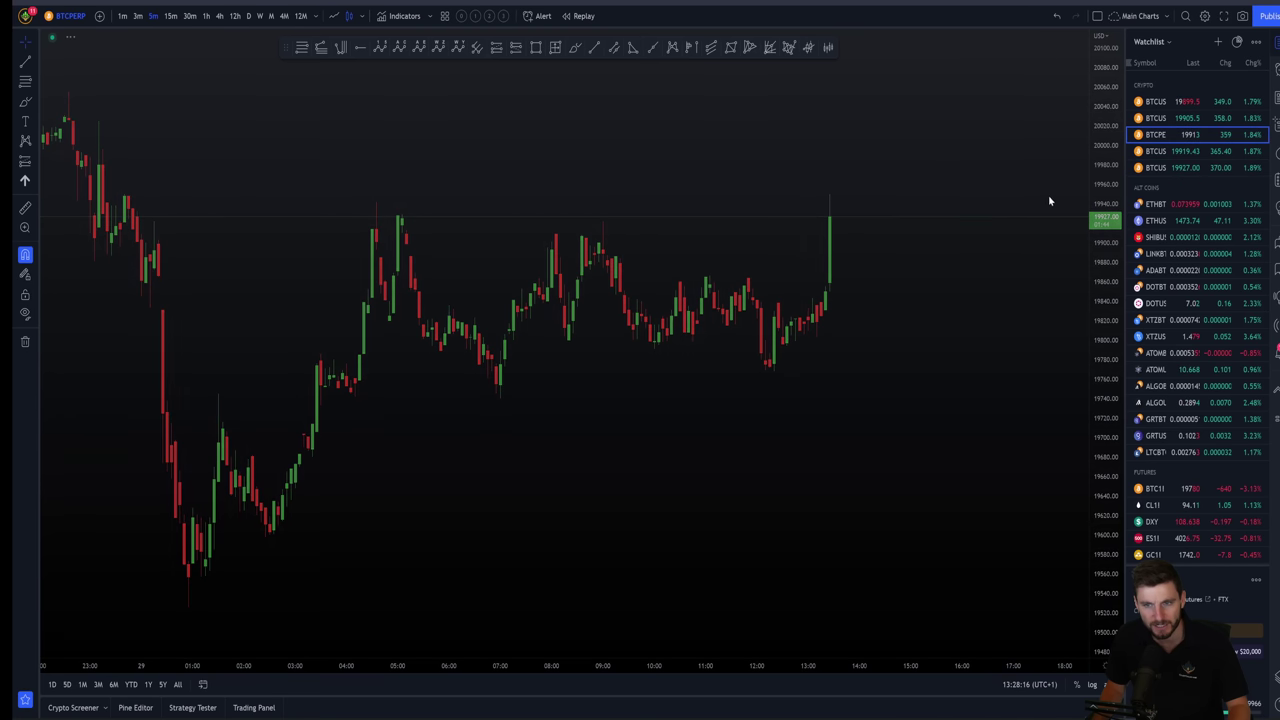
pyautogui.press('Up')
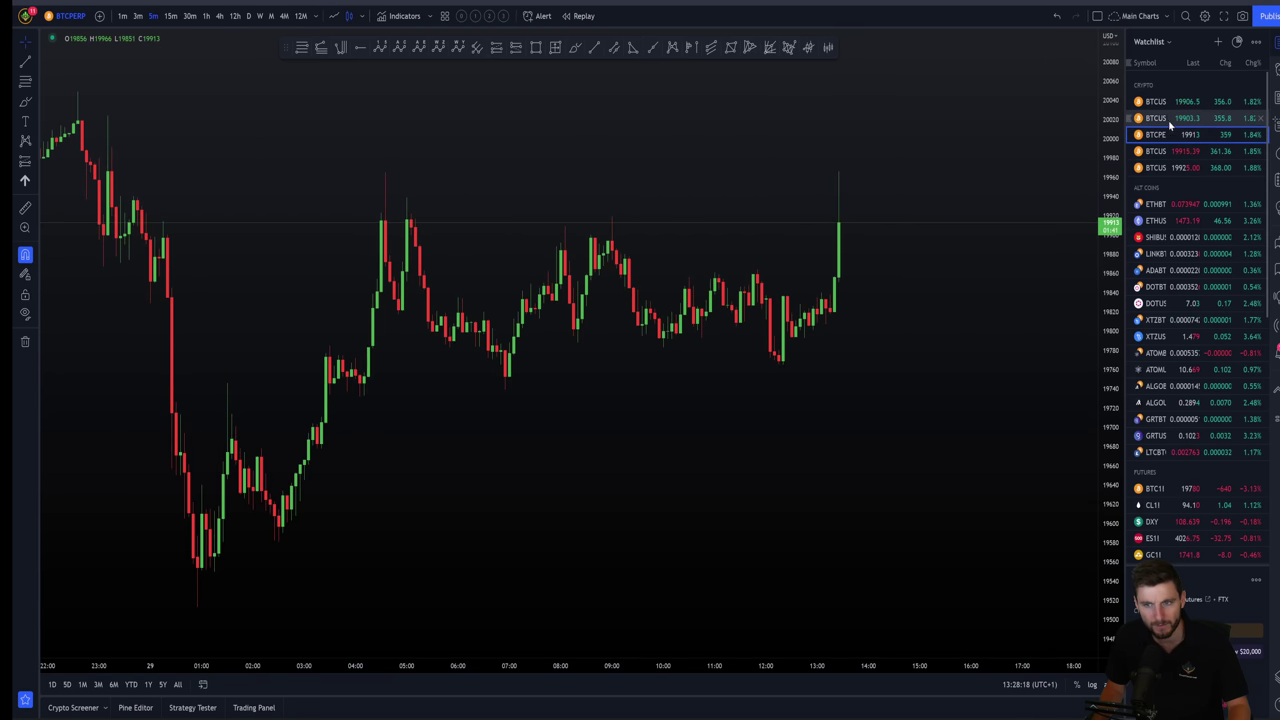
pyautogui.press('Up')
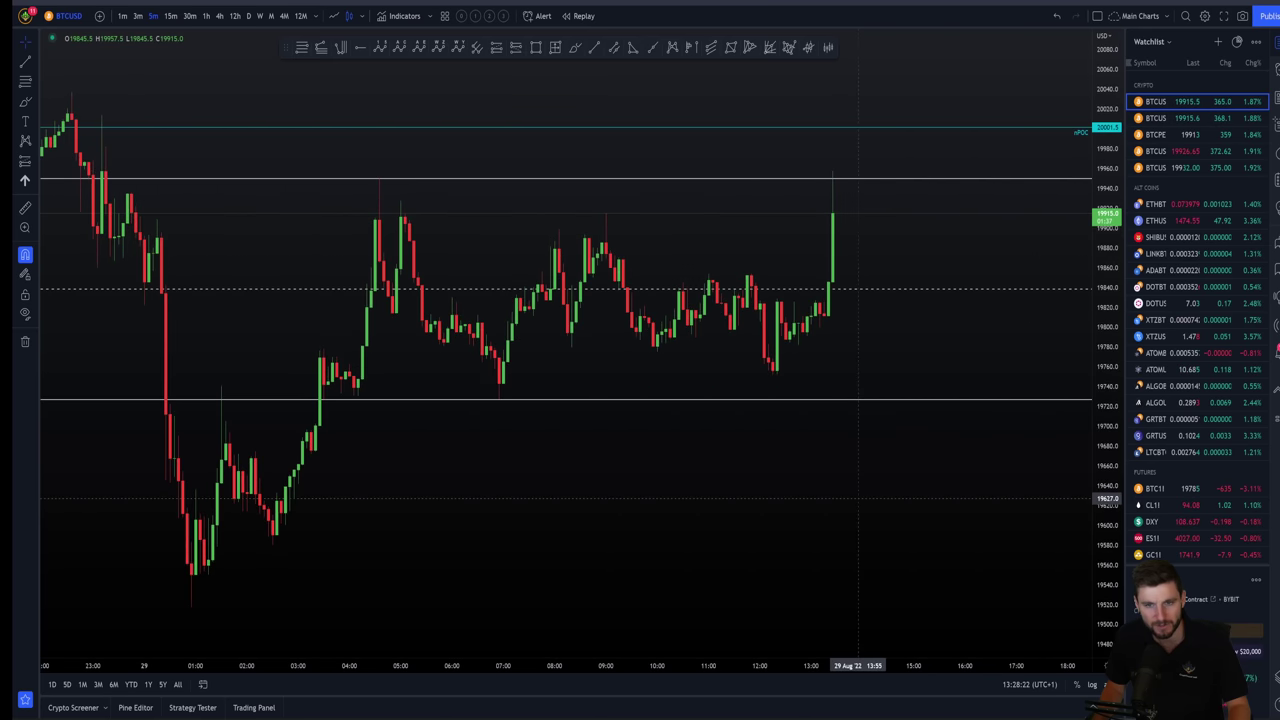
# Examine the BTCUSD push into the channel's upper line on the 5-minute candlestick chart and the 30-minute footprint chart.
pyautogui.scroll(-2, 880, 499)
pyautogui.moveTo(1017, 472); pyautogui.dragTo(1007, 560)
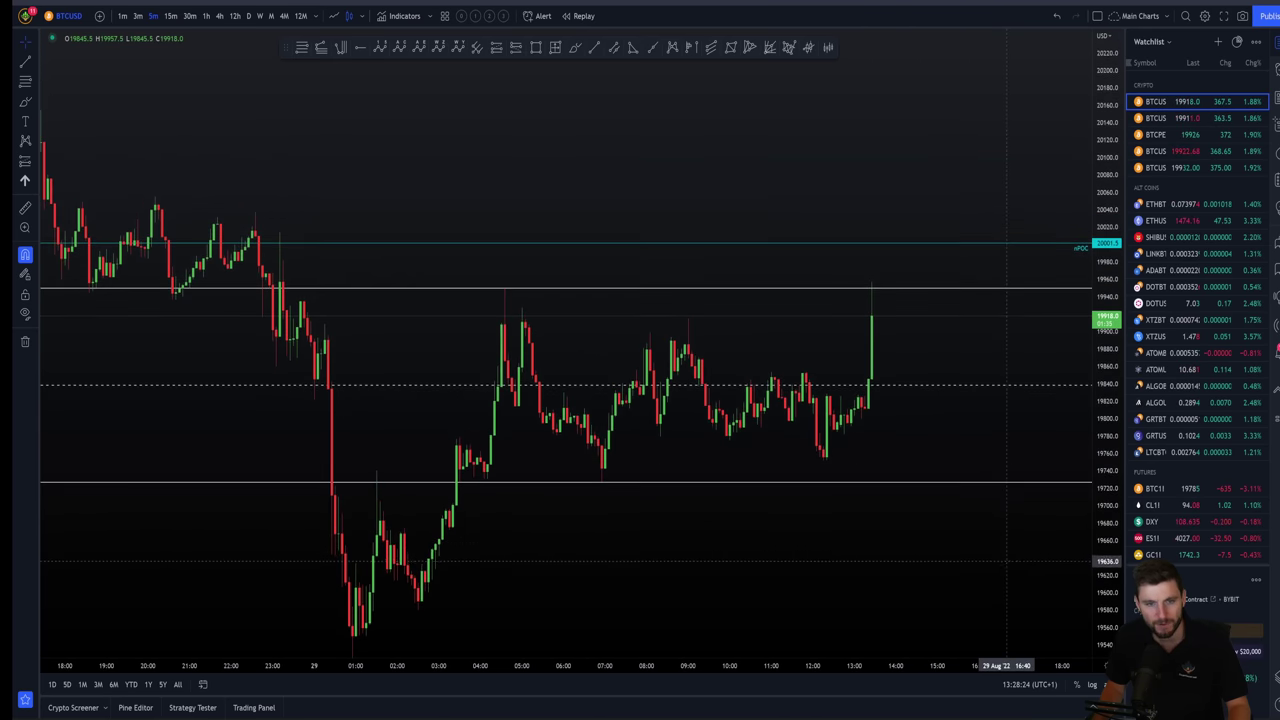
pyautogui.scroll(1, 1008, 560)
pyautogui.scroll(-1, 832, 569)
pyautogui.moveTo(820, 569); pyautogui.dragTo(772, 581)
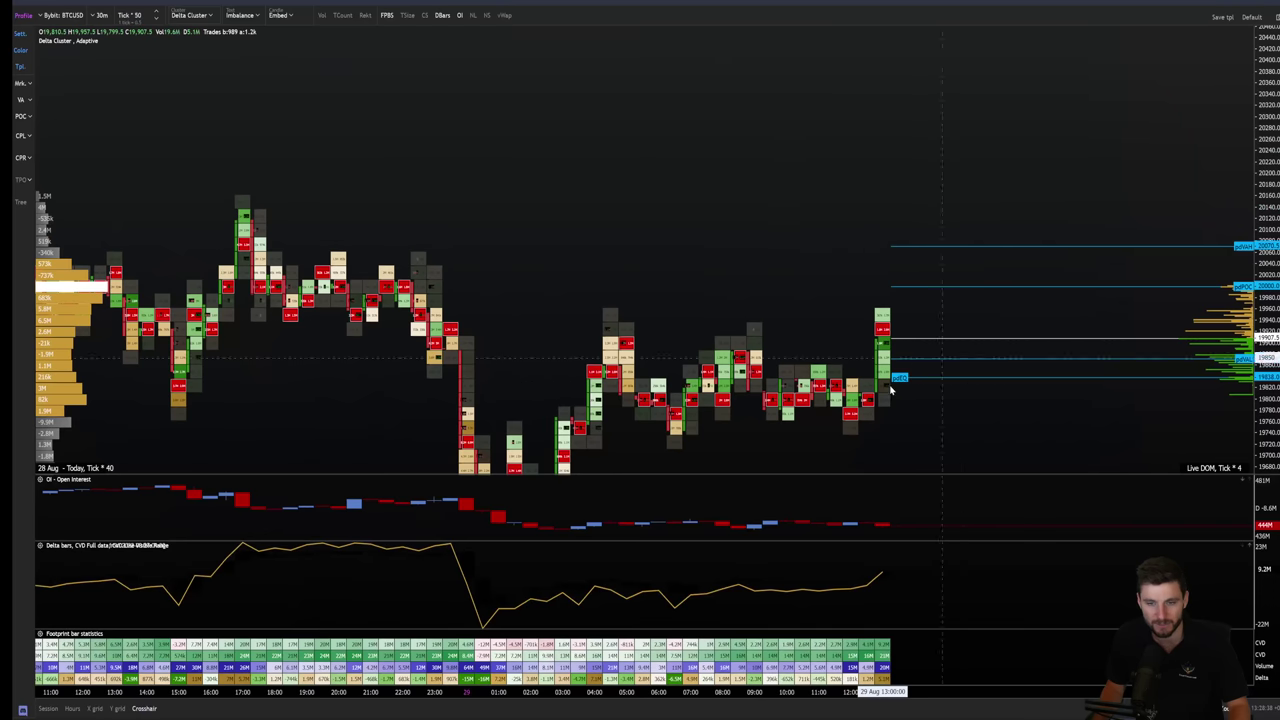
pyautogui.scroll(2, 980, 409)
pyautogui.moveTo(926, 438); pyautogui.dragTo(853, 377)
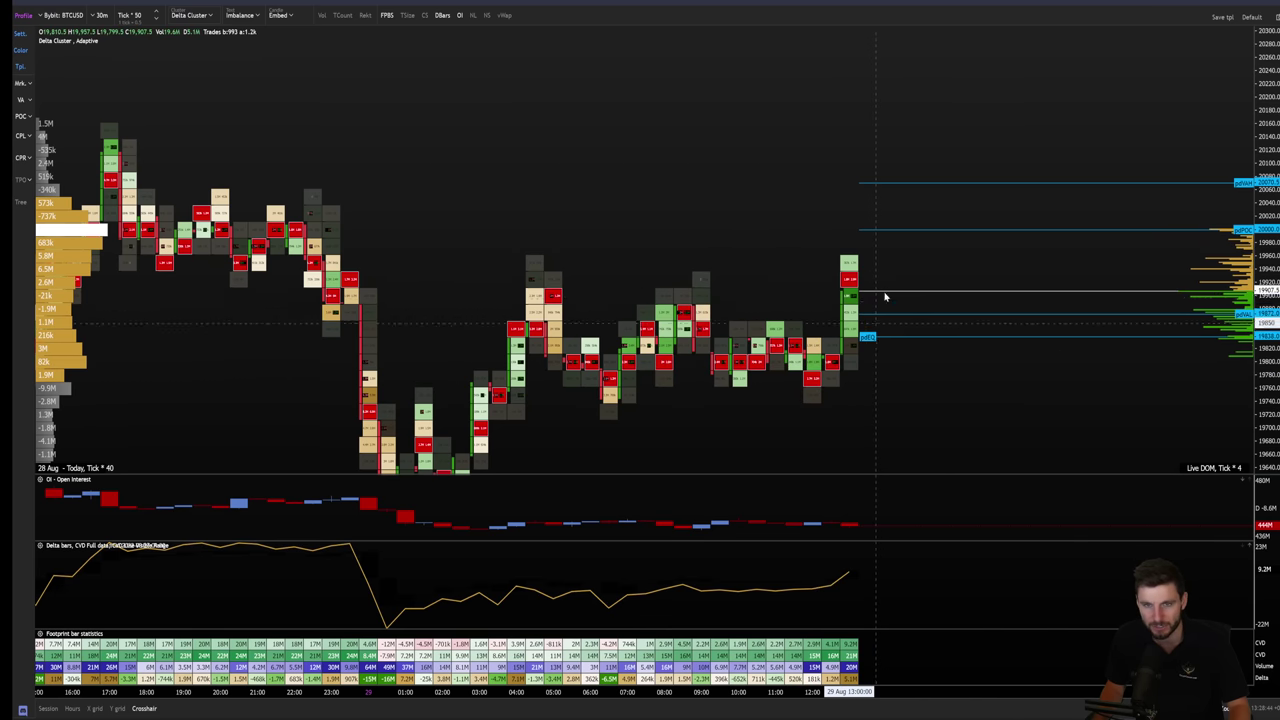
pyautogui.scroll(-3, 905, 337)
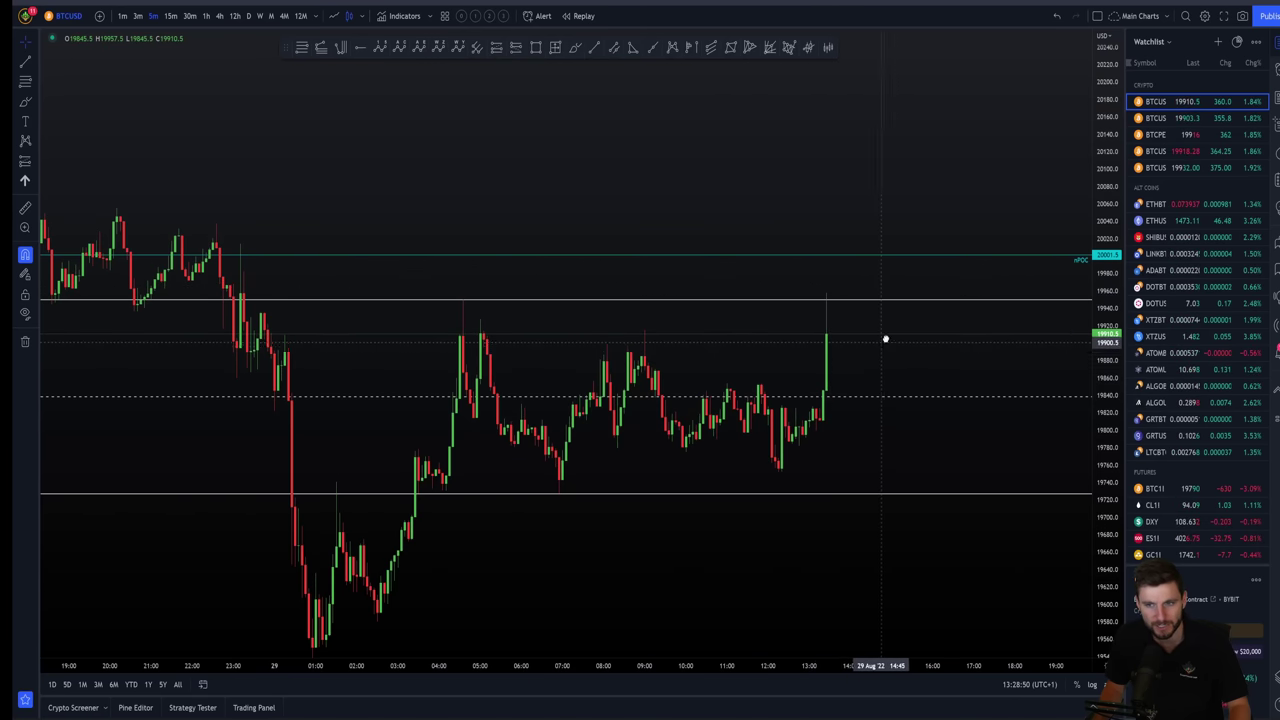
# Outline the nPOC line above the latest BTCUSD candle with a small rectangle from about 19983 to 20013, and delete it.
pyautogui.moveTo(885, 339); pyautogui.dragTo(863, 309)
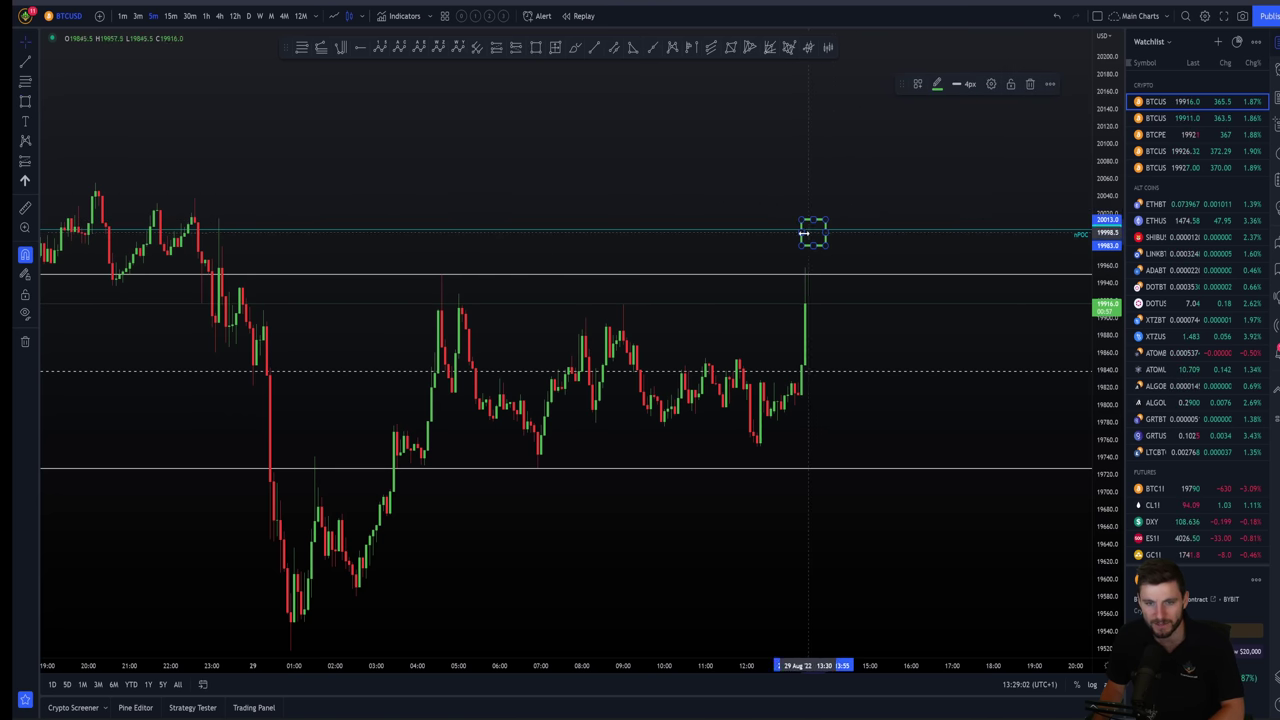
pyautogui.press('Delete')
pyautogui.moveTo(931, 489); pyautogui.dragTo(937, 526)
pyautogui.scroll(1, 941, 497)
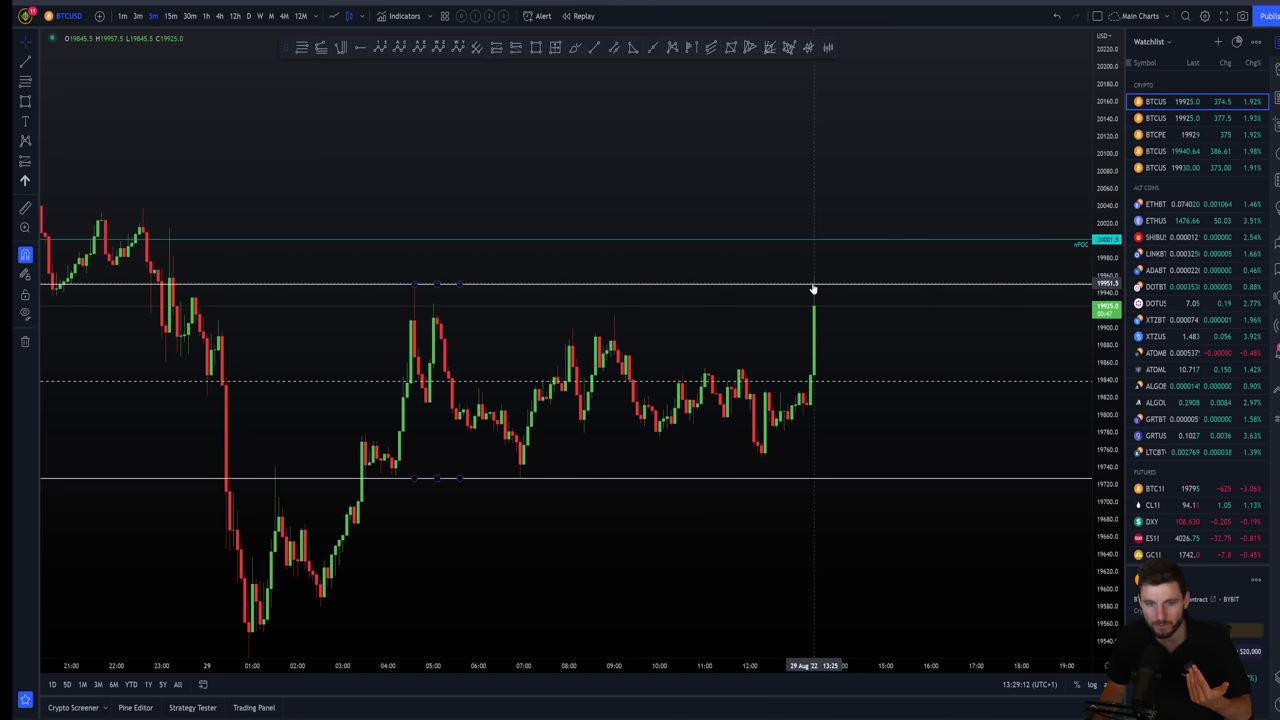
# Check the BTCUSD channel breakout on the 1-minute interval and return the chart to 5 minutes.
pyautogui.scroll(2, 886, 323)
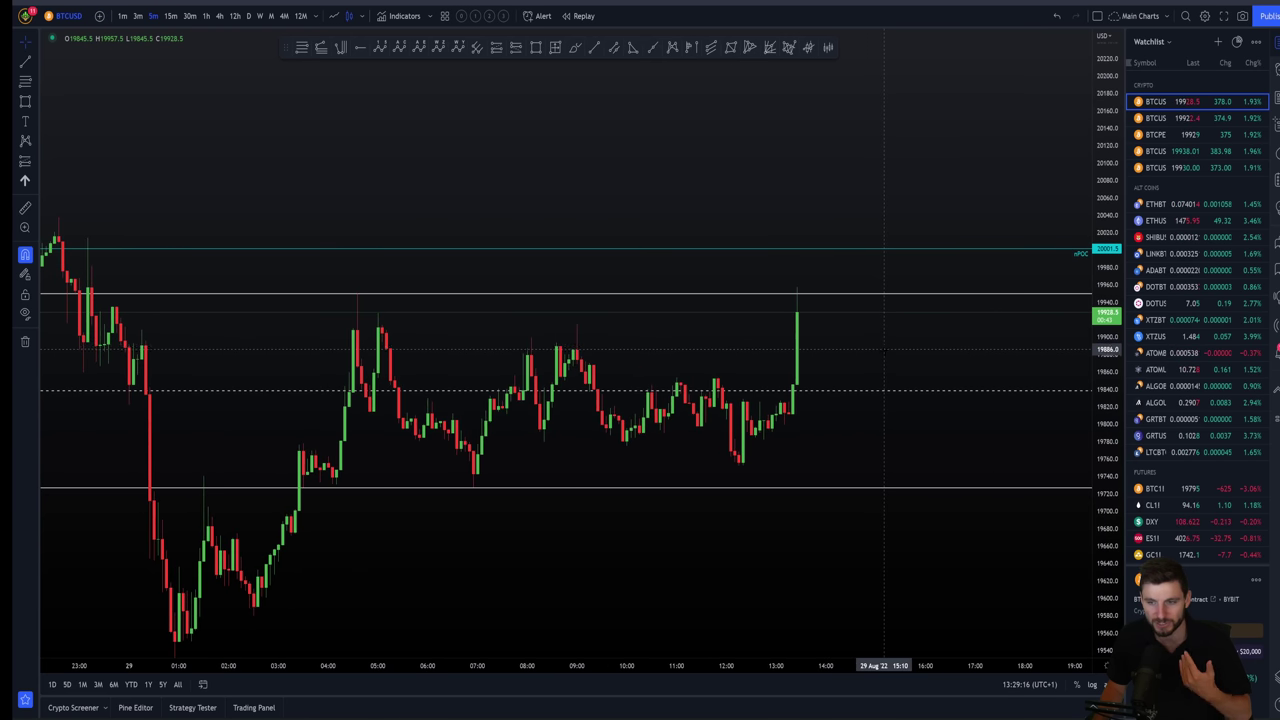
pyautogui.scroll(-1, 884, 346)
pyautogui.moveTo(876, 349); pyautogui.dragTo(831, 341)
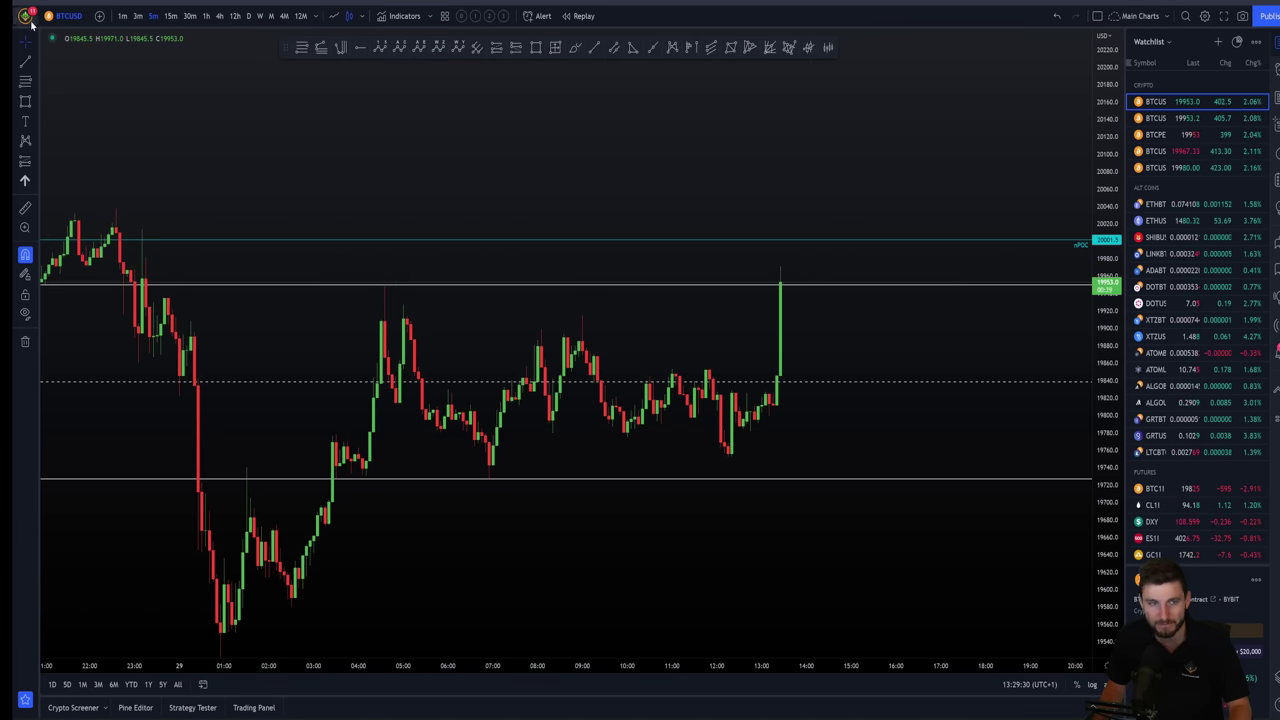
pyautogui.click(122, 17)
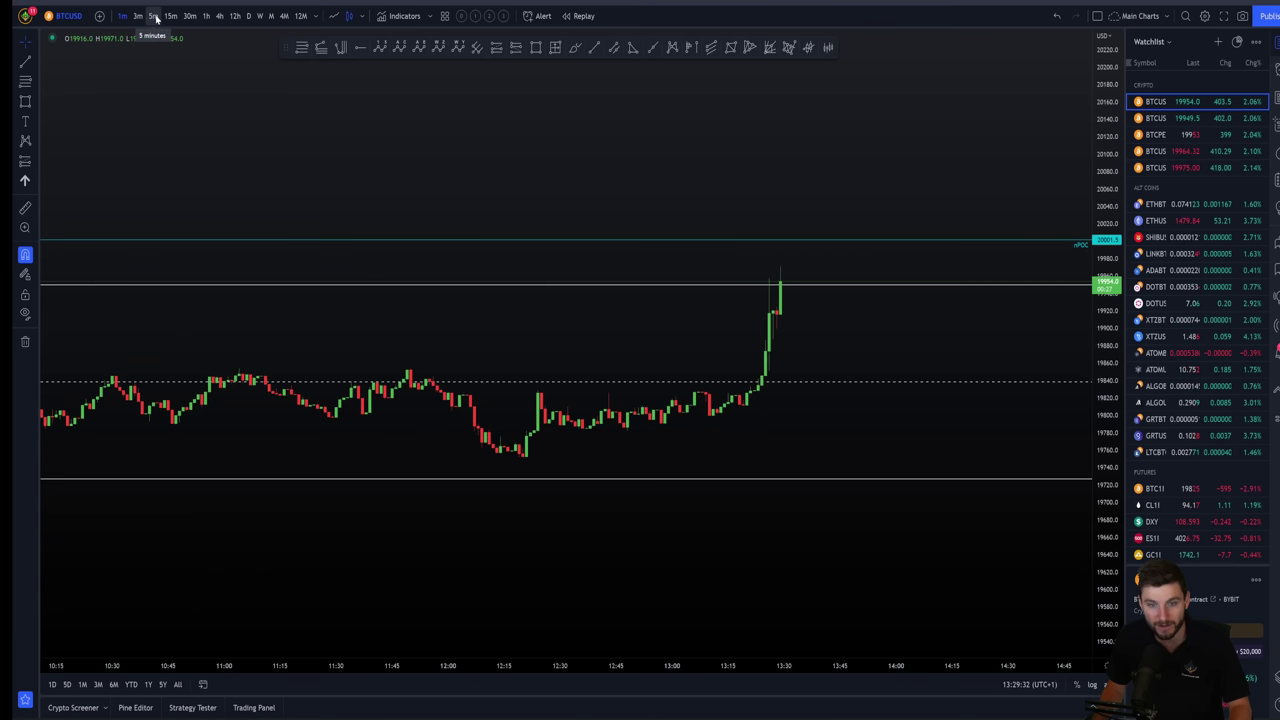
pyautogui.click(153, 16)
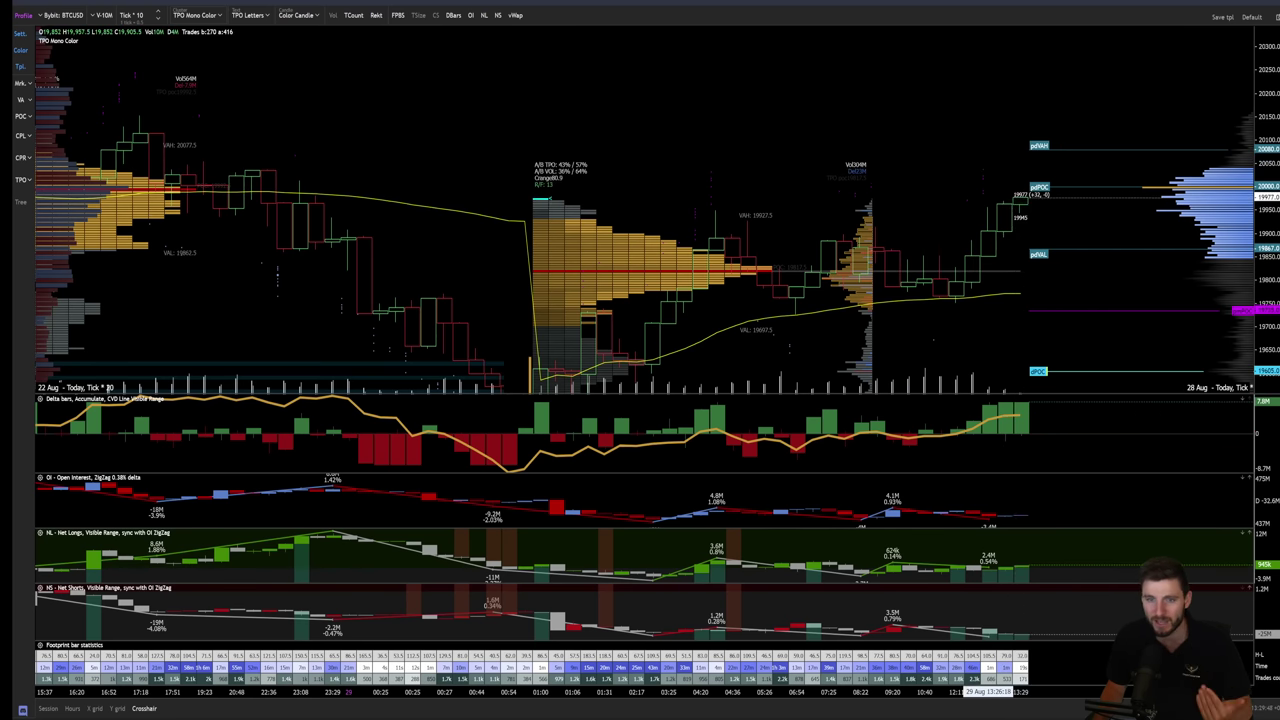
# Compare the BTCUSD breakout toward the nPOC on the 5-minute candlestick chart with the TPO profile chart.
pyautogui.hotkey('alt', 'Tab')
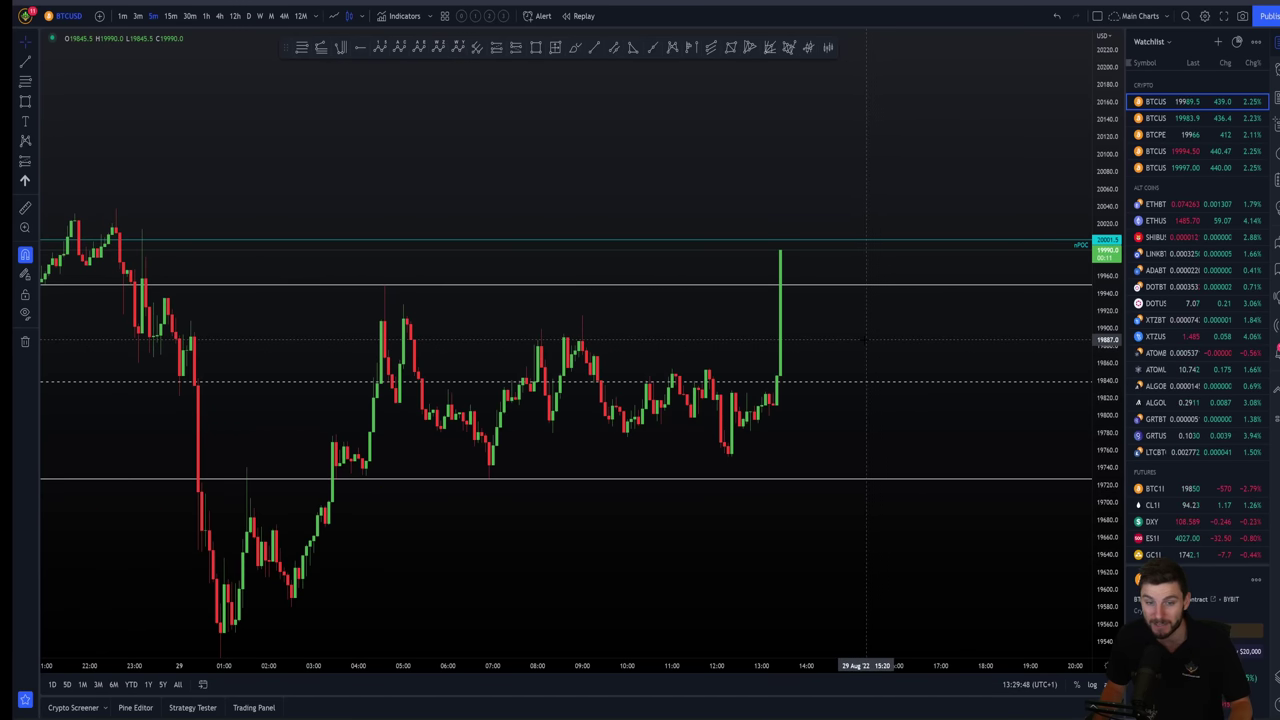
pyautogui.moveTo(874, 340); pyautogui.dragTo(922, 344)
pyautogui.scroll(1, 922, 344)
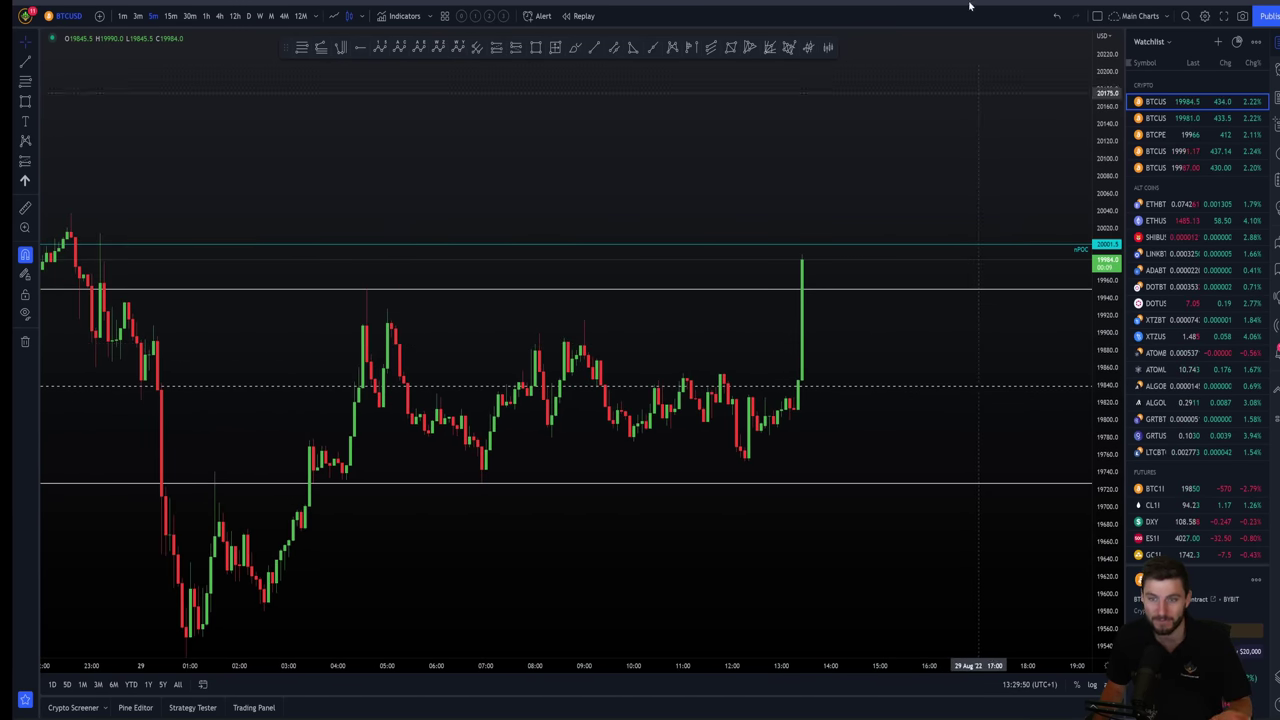
pyautogui.hotkey('alt', 'Tab')
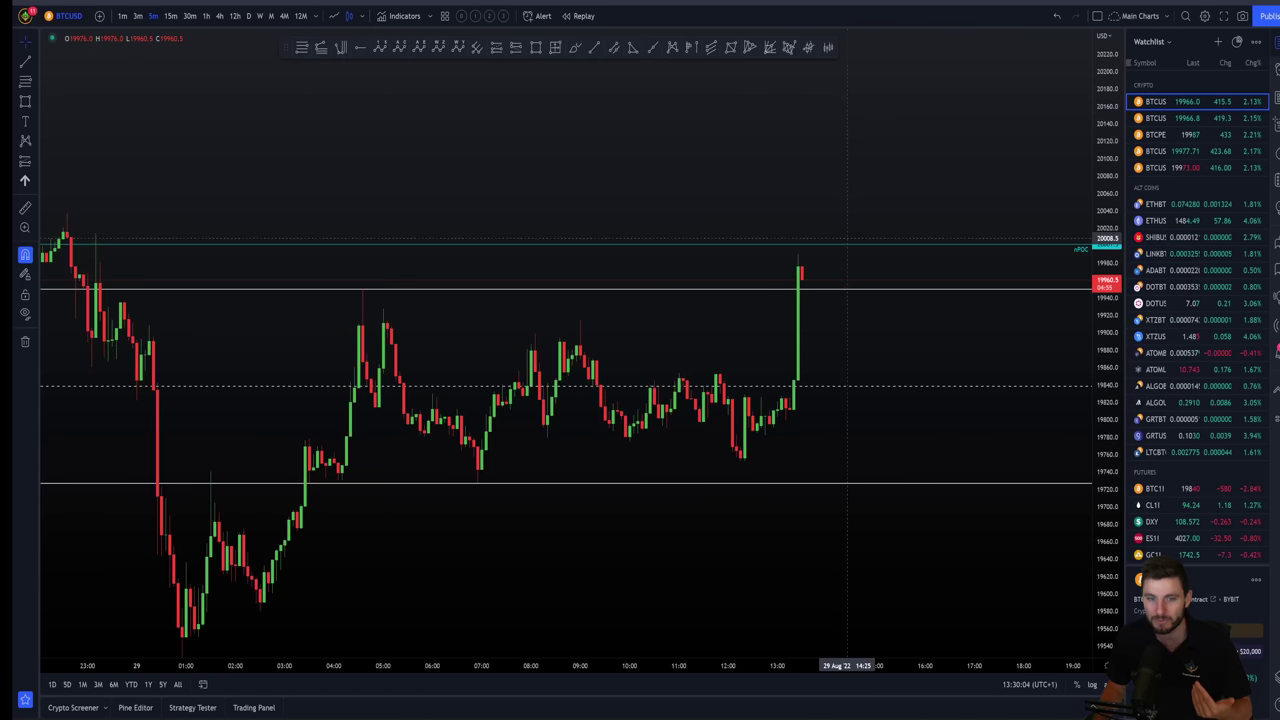
pyautogui.scroll(-1, 948, 341)
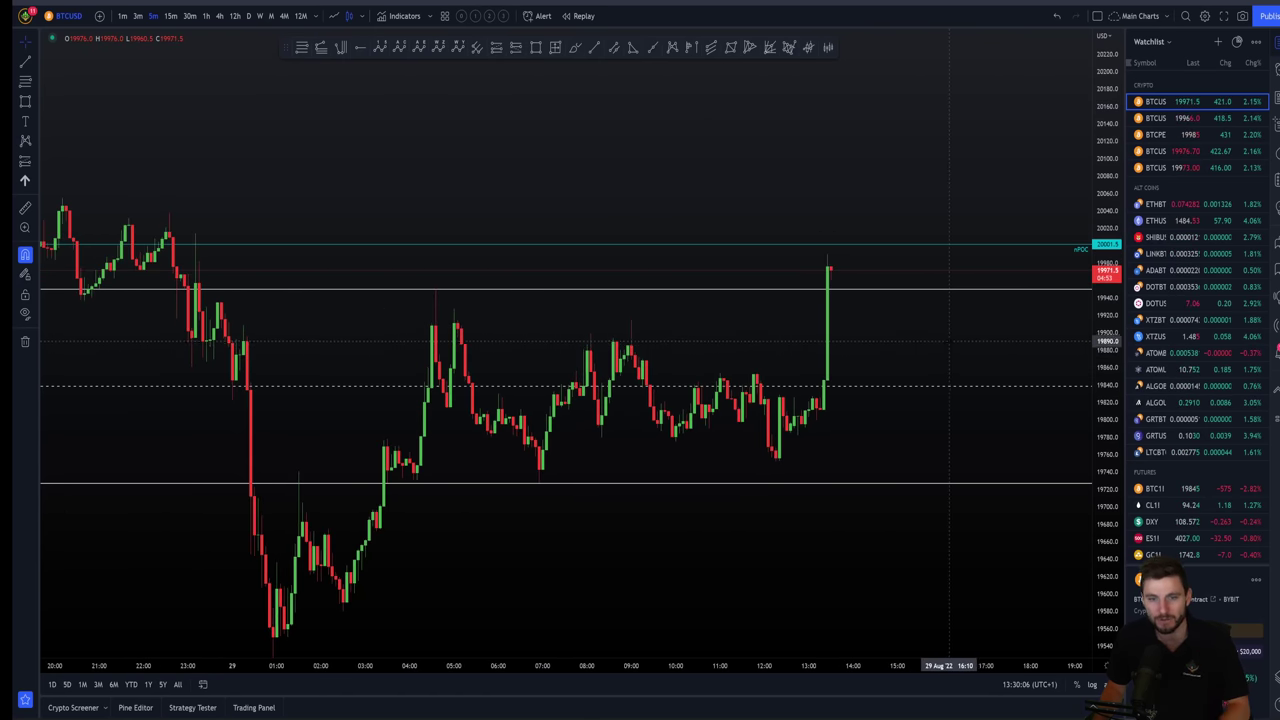
pyautogui.scroll(2, 956, 349)
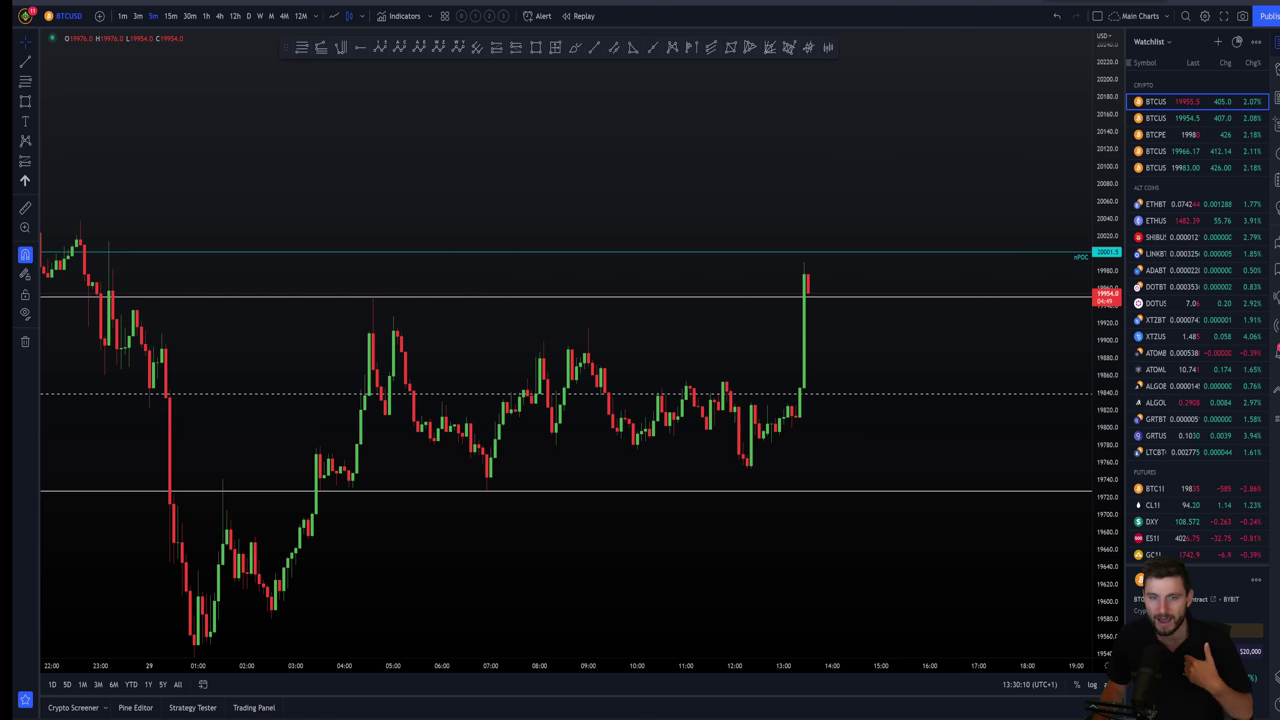
pyautogui.hotkey('alt', 'Tab')
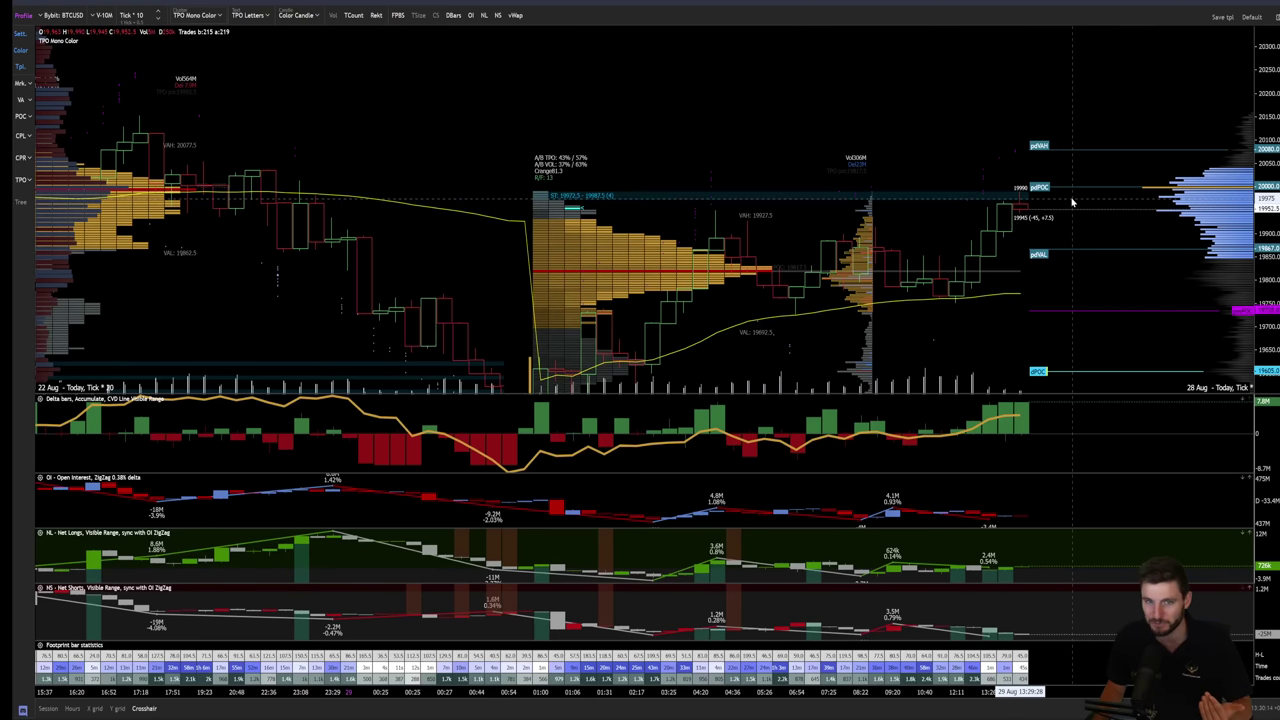
pyautogui.moveTo(1071, 202); pyautogui.dragTo(958, 202)
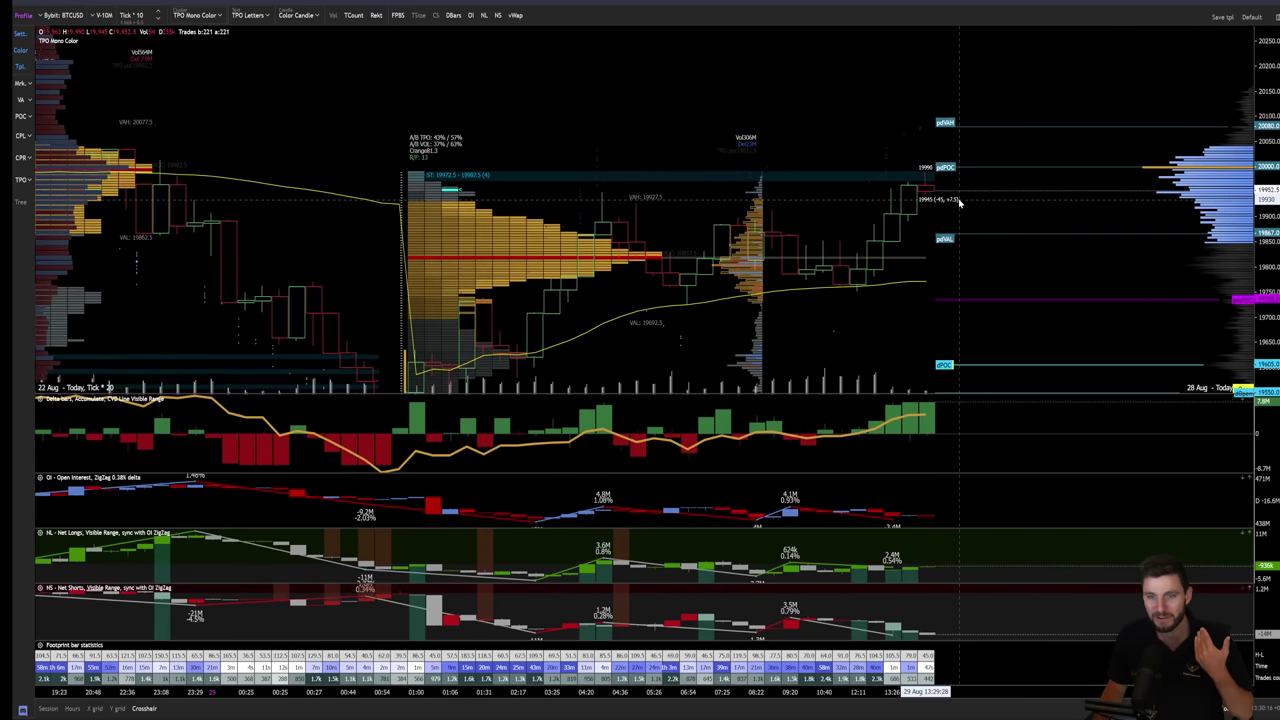
# Switch to the ChartChampions portal and bring up its dashboard with the daily update and upcoming events.
pyautogui.click(908, 2)
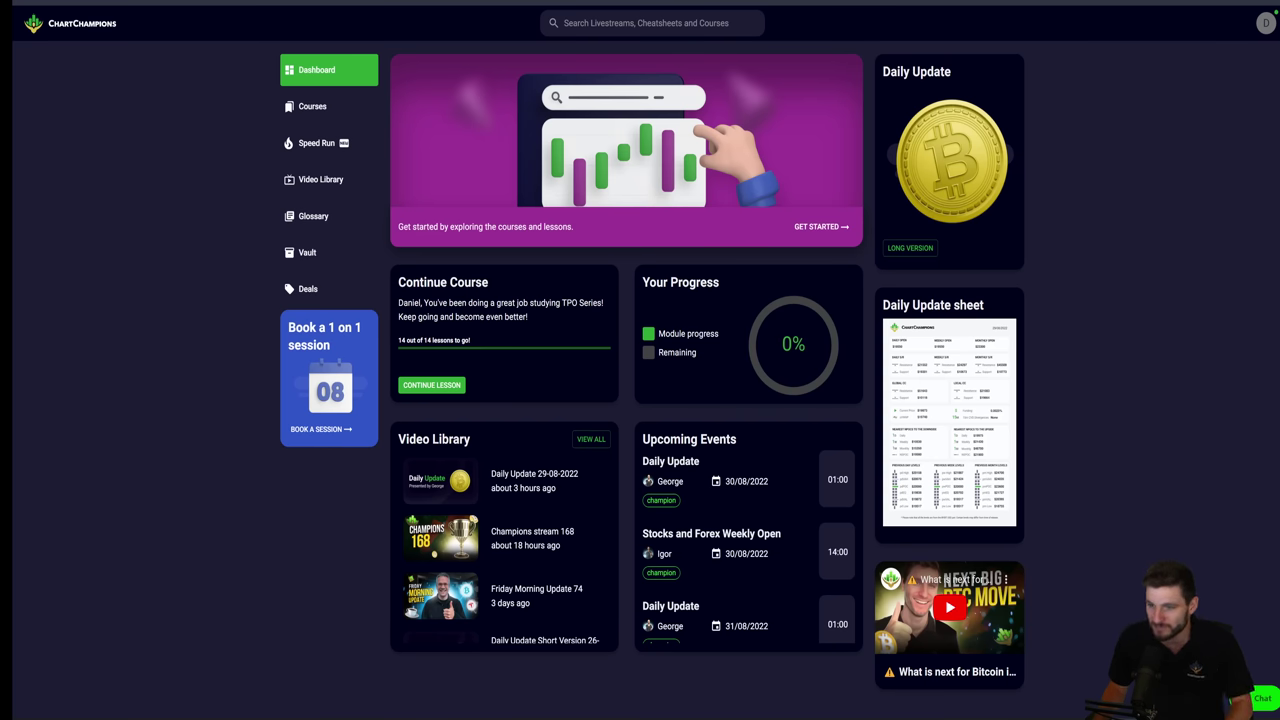
pyautogui.hotkey('alt', 'Tab')
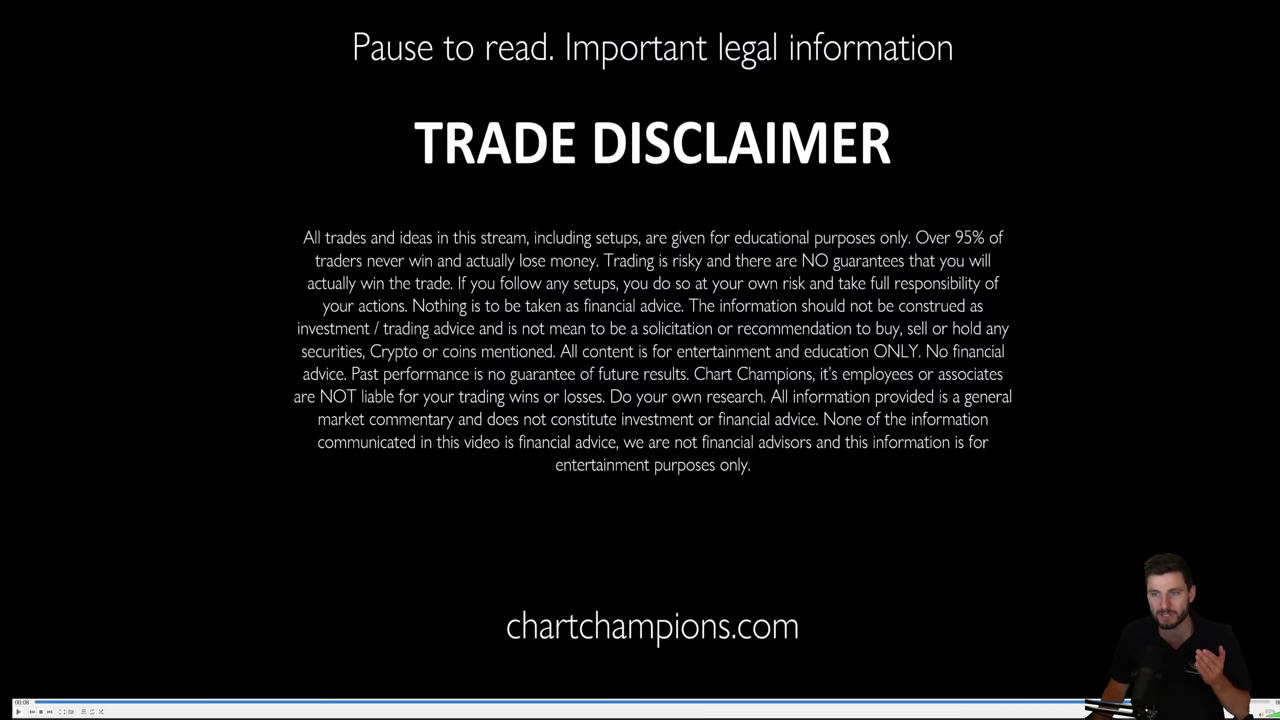
pyautogui.hotkey('alt', 'Tab')
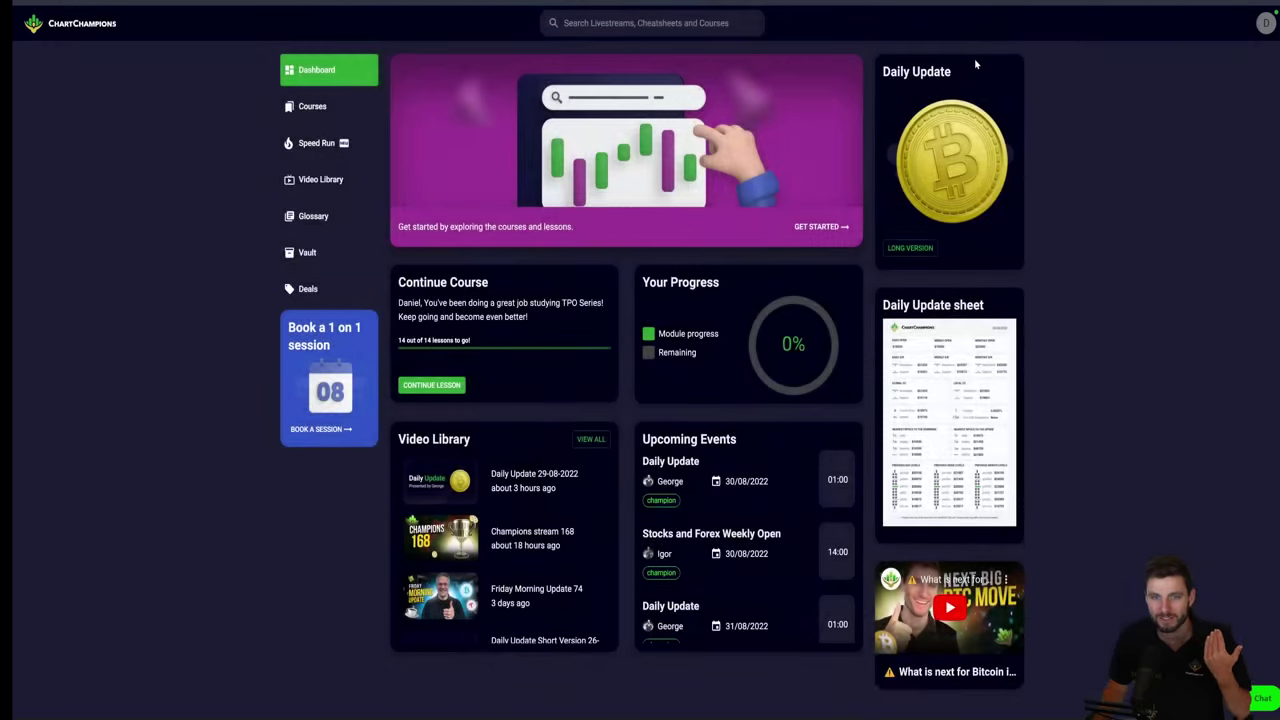